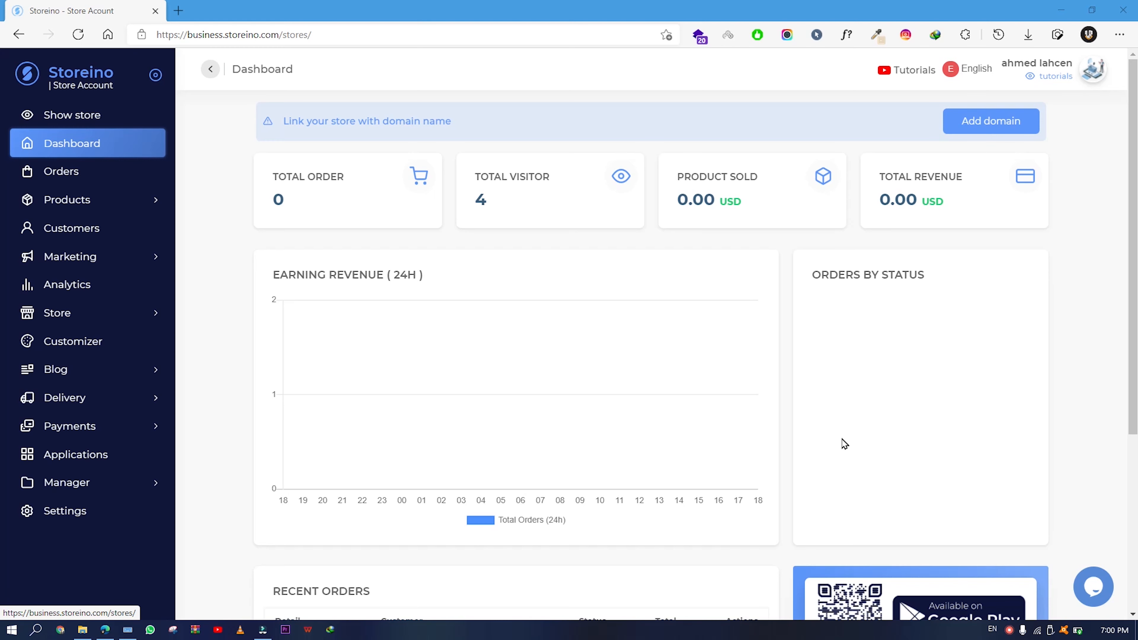
Open the online storefront and add the Iphone 11 pro red from the featured products to the cart.
click(141, 125)
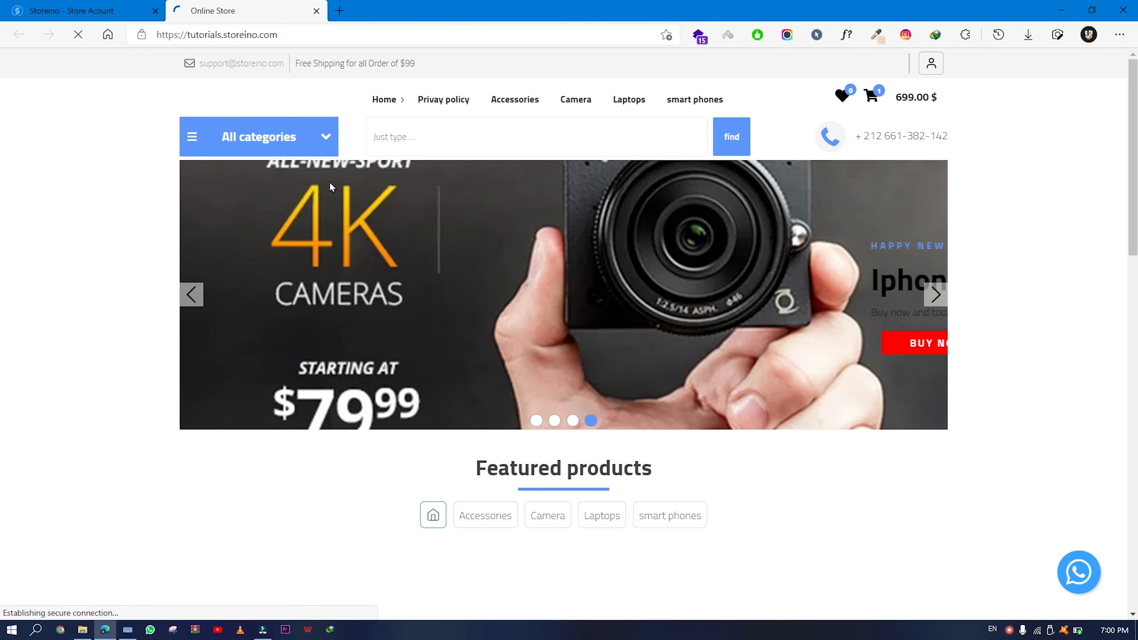
scroll(466, 259, down, 2)
scroll(466, 260, down, 6)
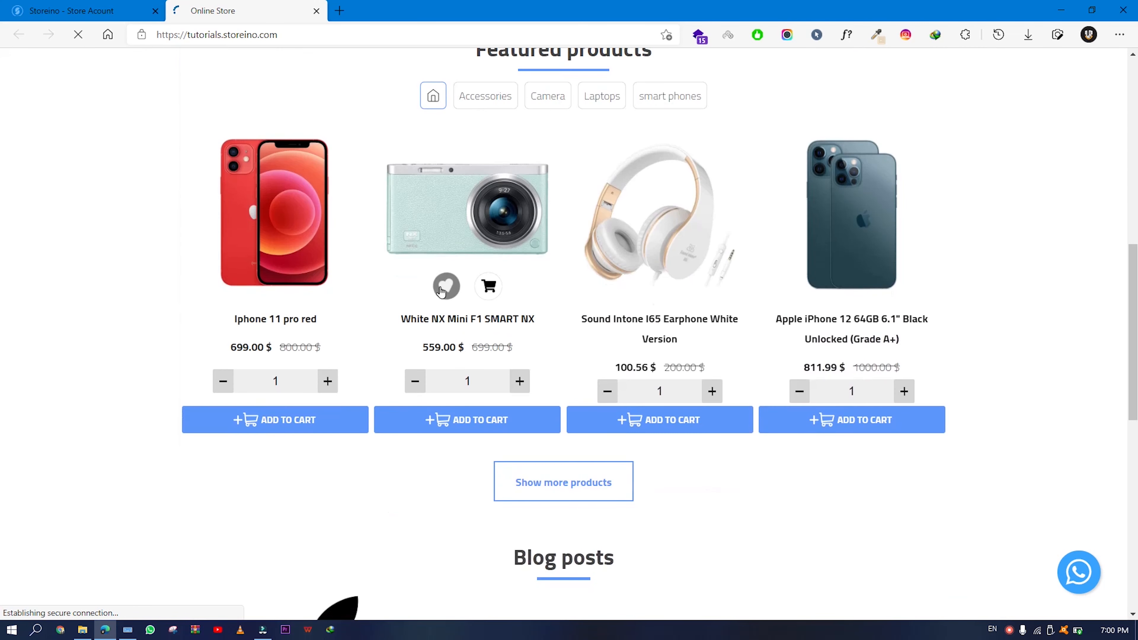
click(301, 425)
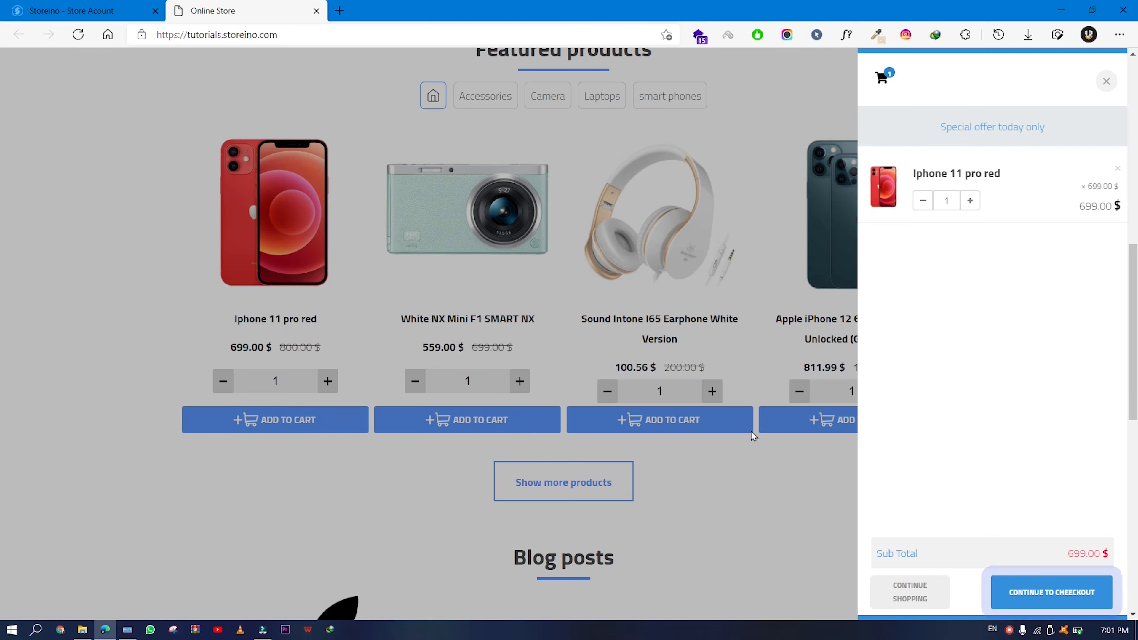
Add the White NX Mini F1 SMART NX and the Sound Intone I65 Earphone to the cart and continue to checkout.
click(699, 481)
click(428, 432)
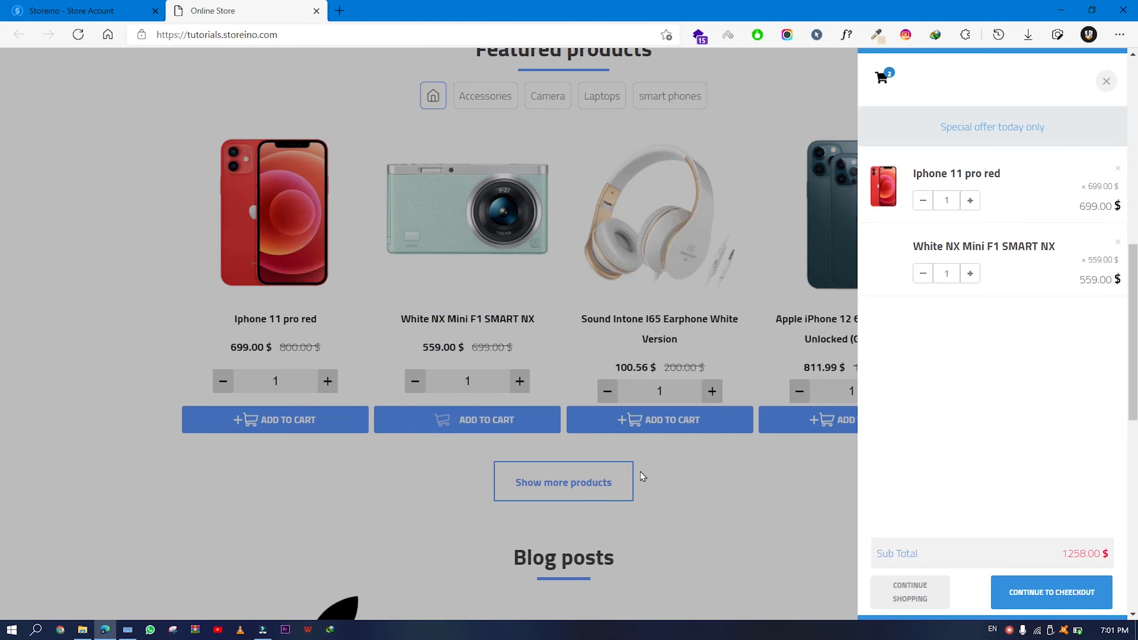
click(725, 464)
click(701, 421)
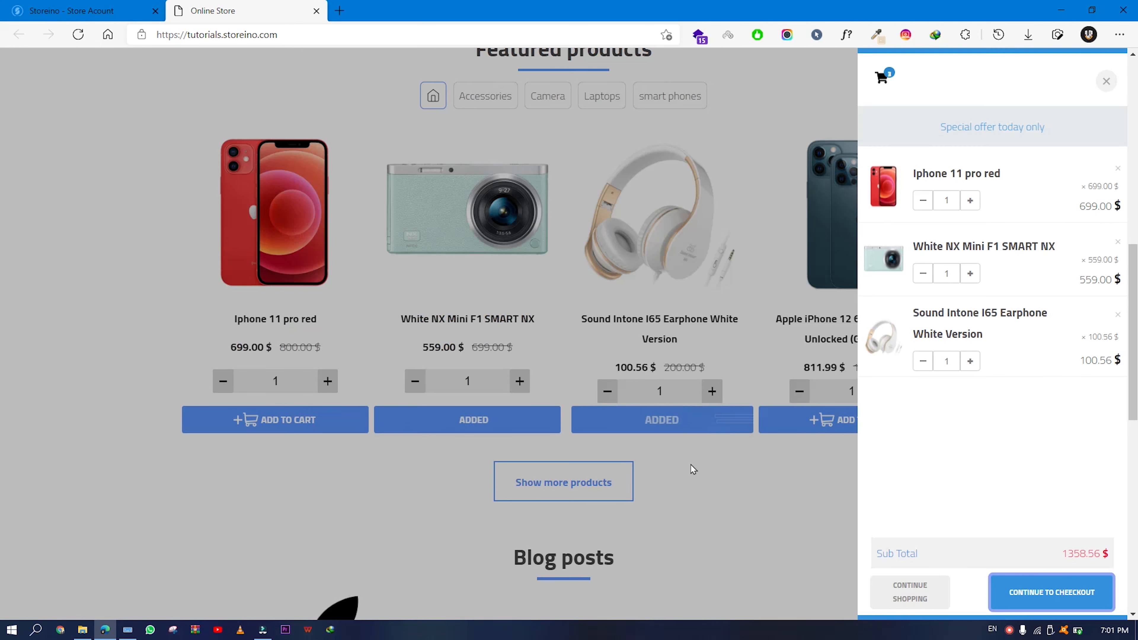
click(1051, 592)
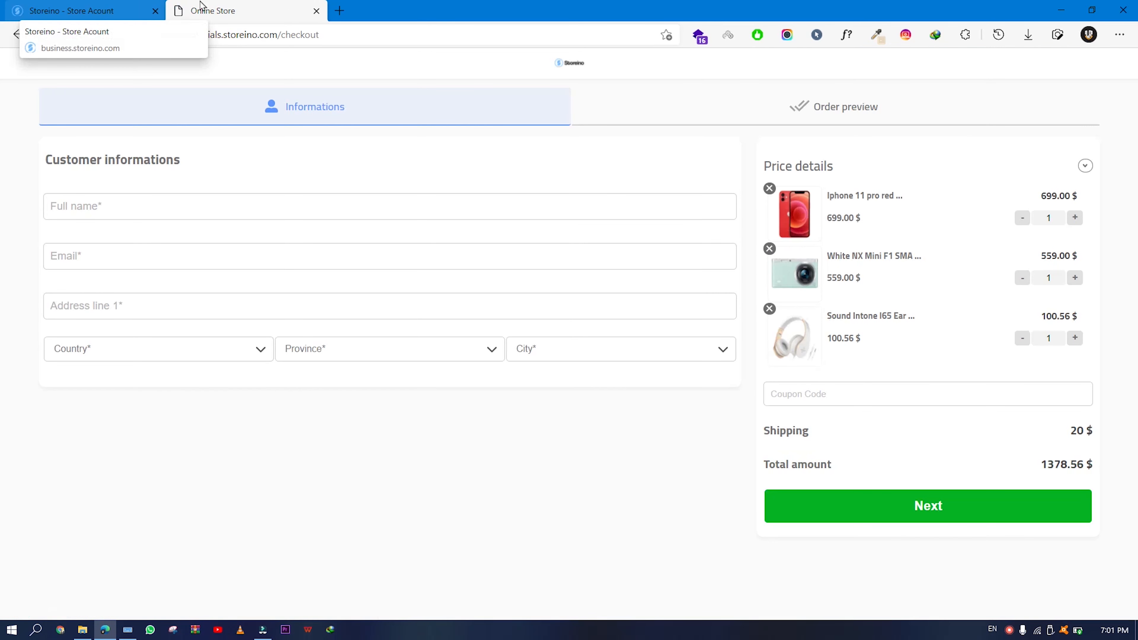
Close the storefront and open the store account's Applications list at the Sticky Cart app.
click(316, 11)
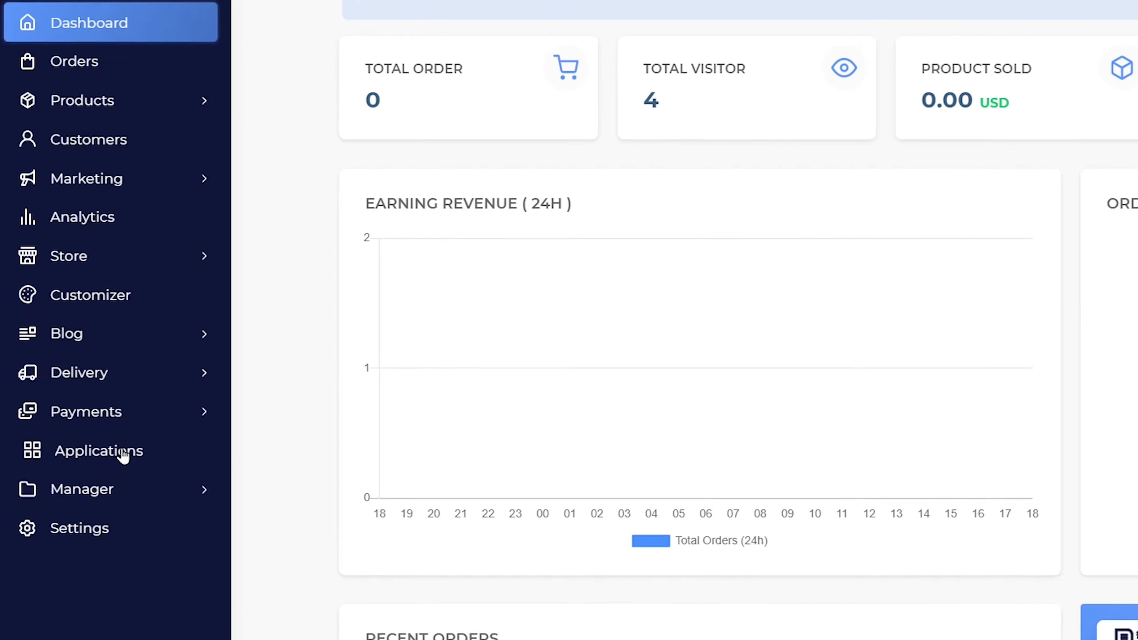
click(96, 456)
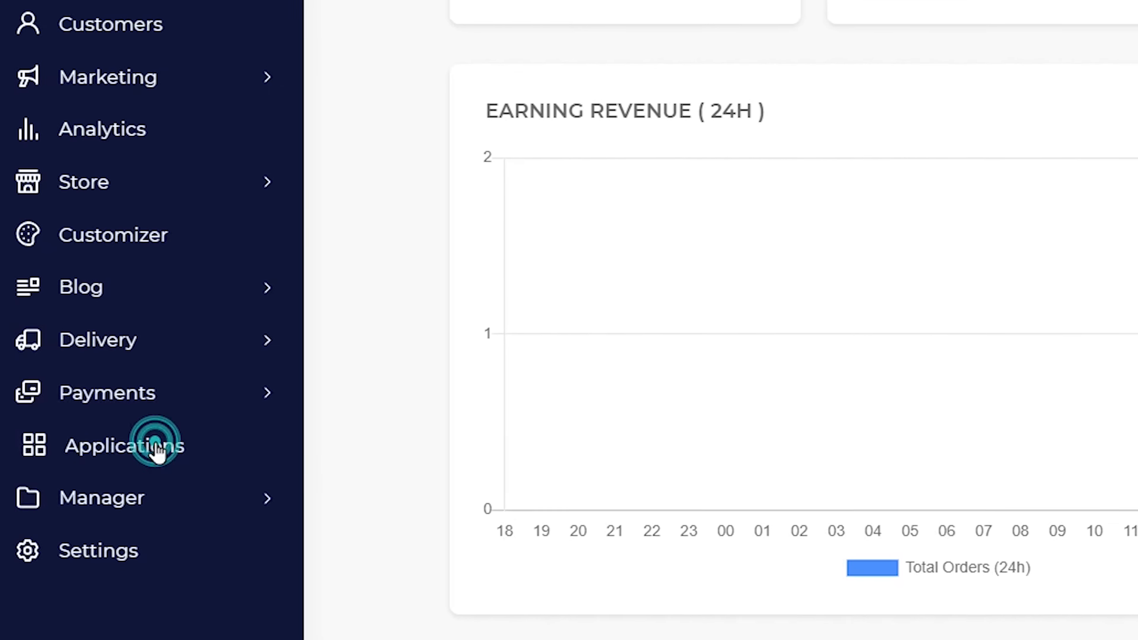
scroll(815, 178, down, 7)
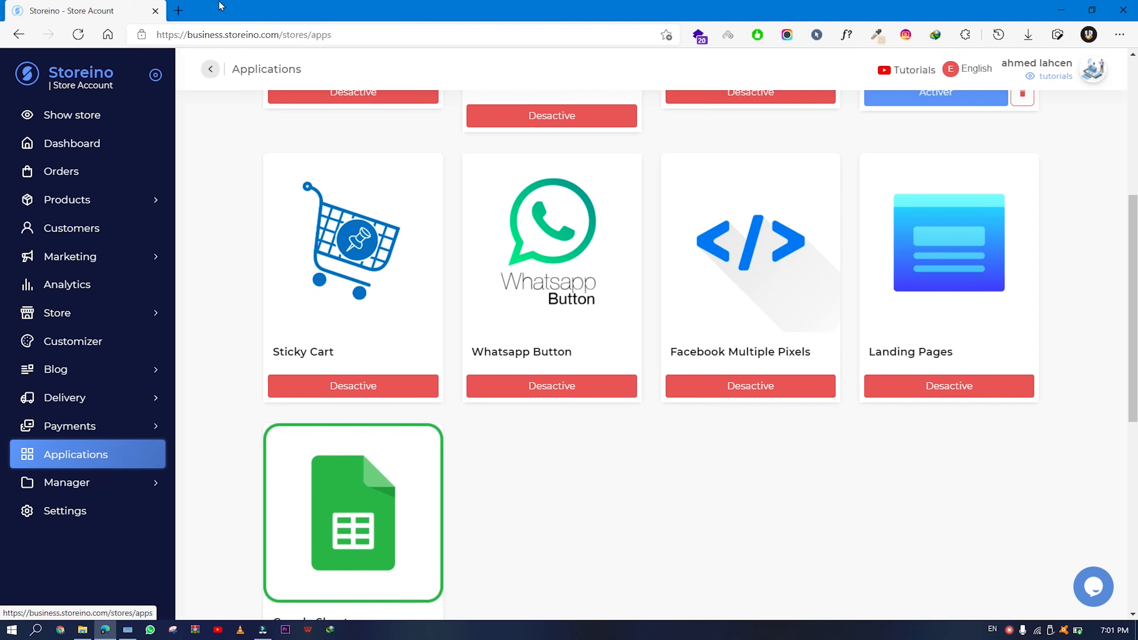
Open the Storeino marketplace in a new tab and show the Sticky Cart app from the second page of apps.
click(179, 11)
text(market)
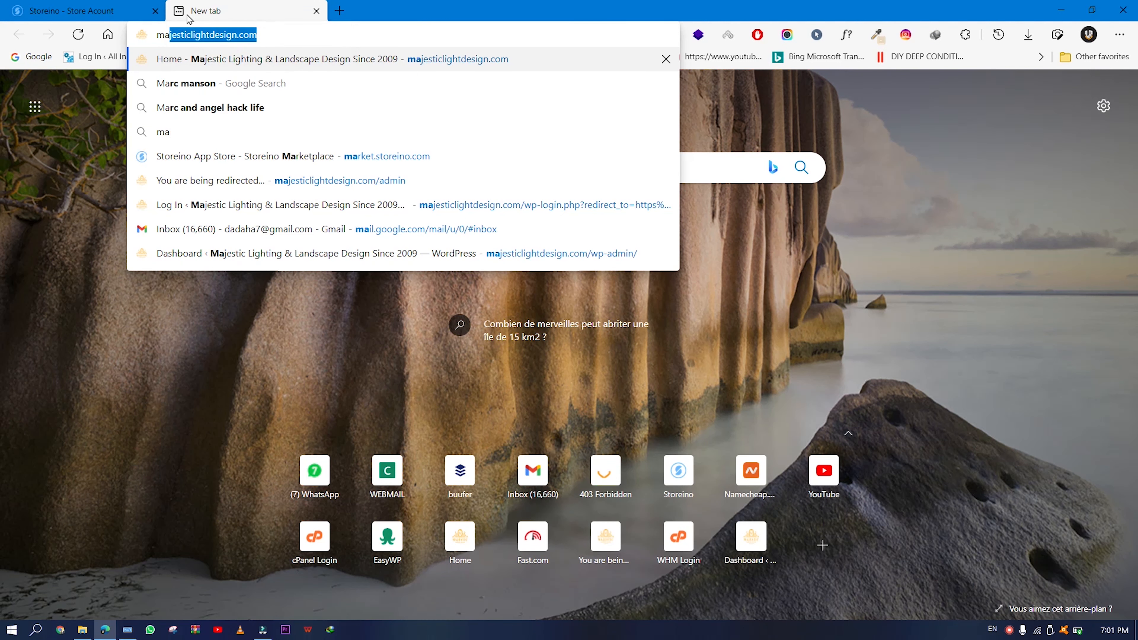
key(Return)
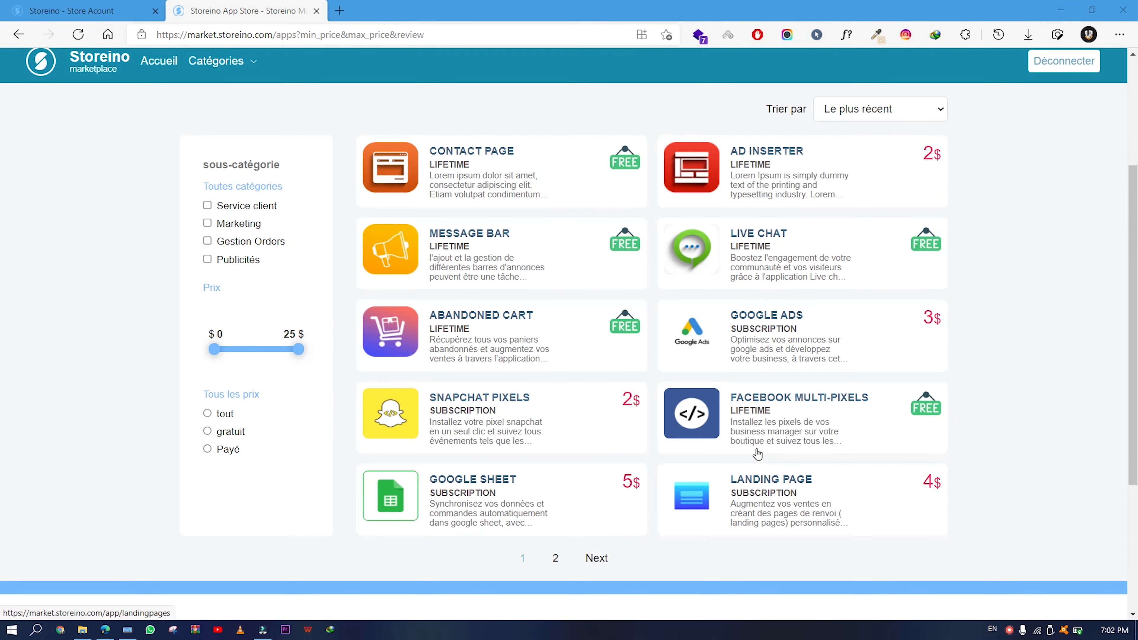
click(555, 560)
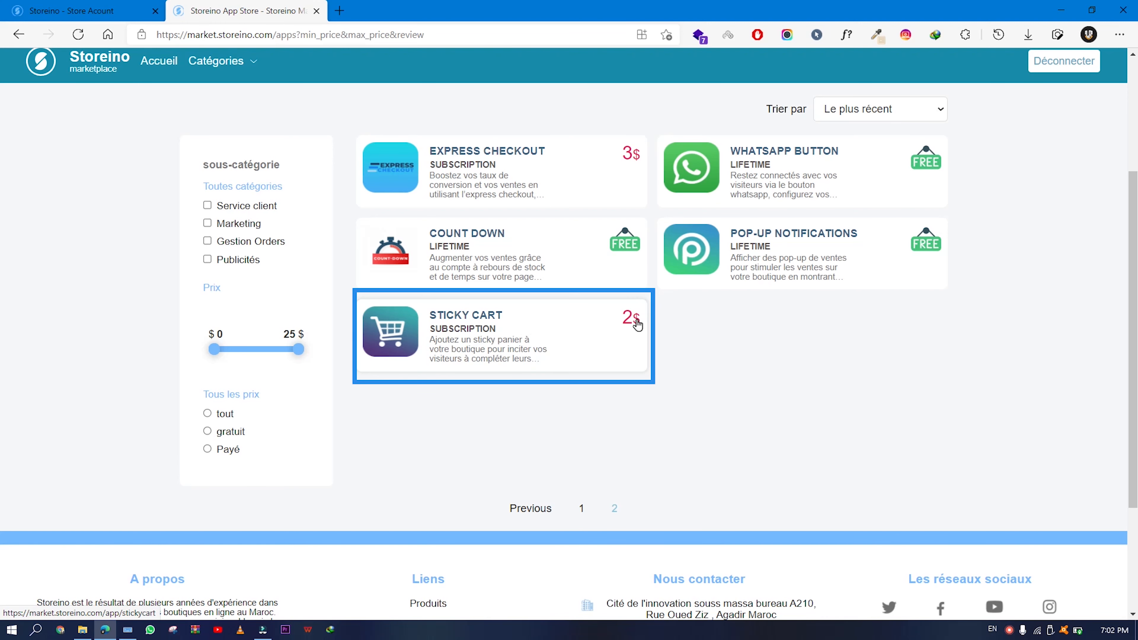
click(580, 330)
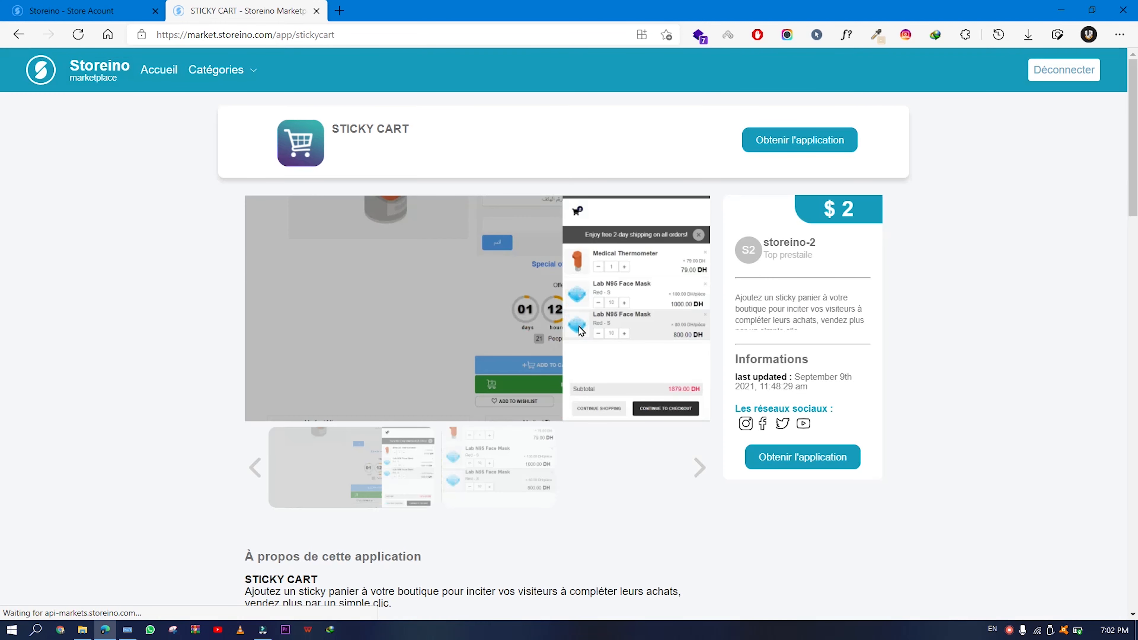
Switch the marketplace language to English and show the Sticky Cart pricing section.
scroll(526, 418, down, 20)
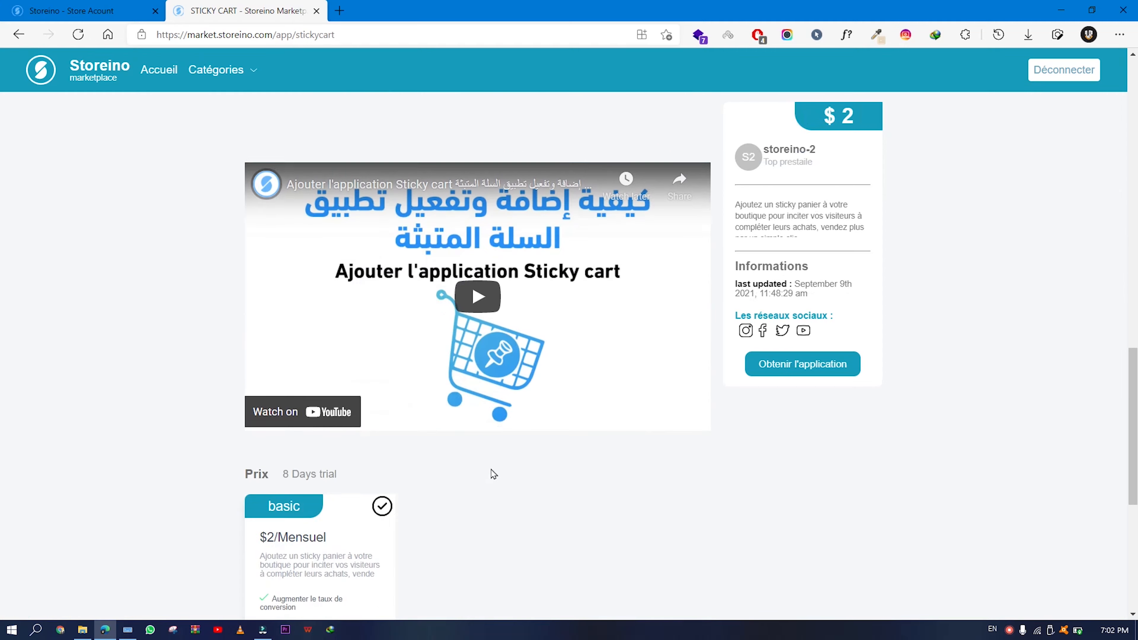
click(428, 521)
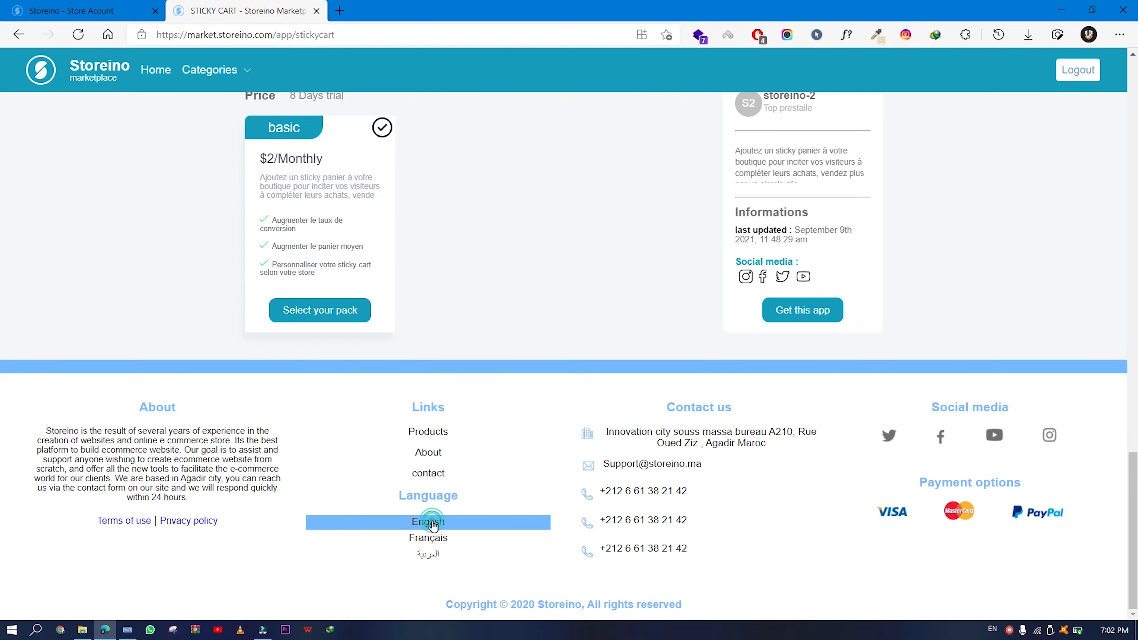
scroll(566, 407, up, 8)
scroll(591, 441, down, 3)
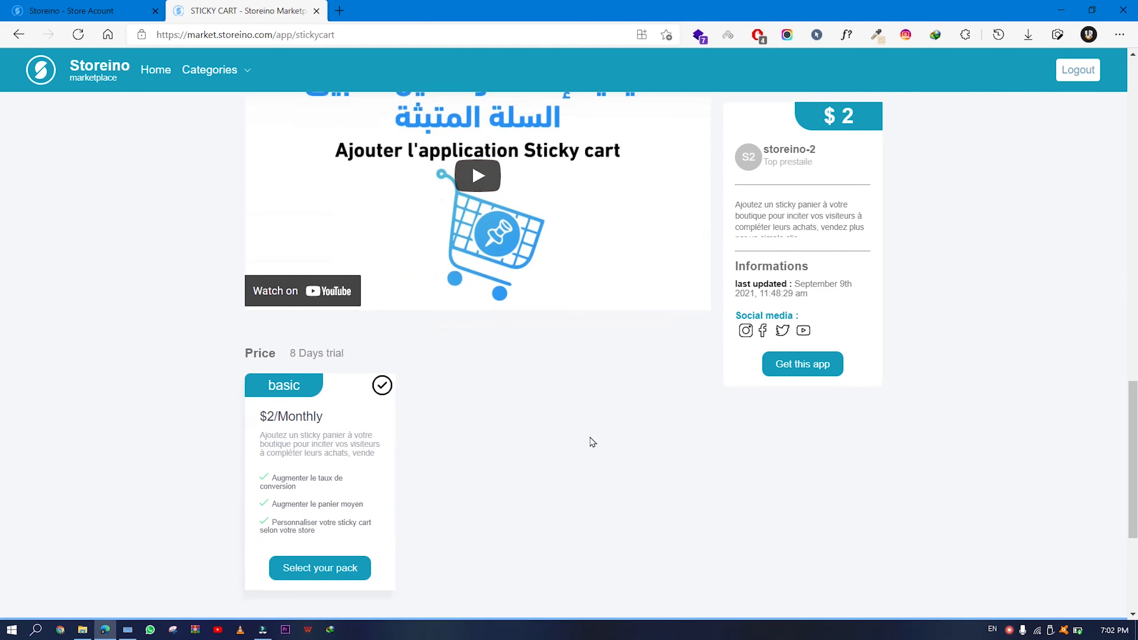
scroll(591, 442, down, 2)
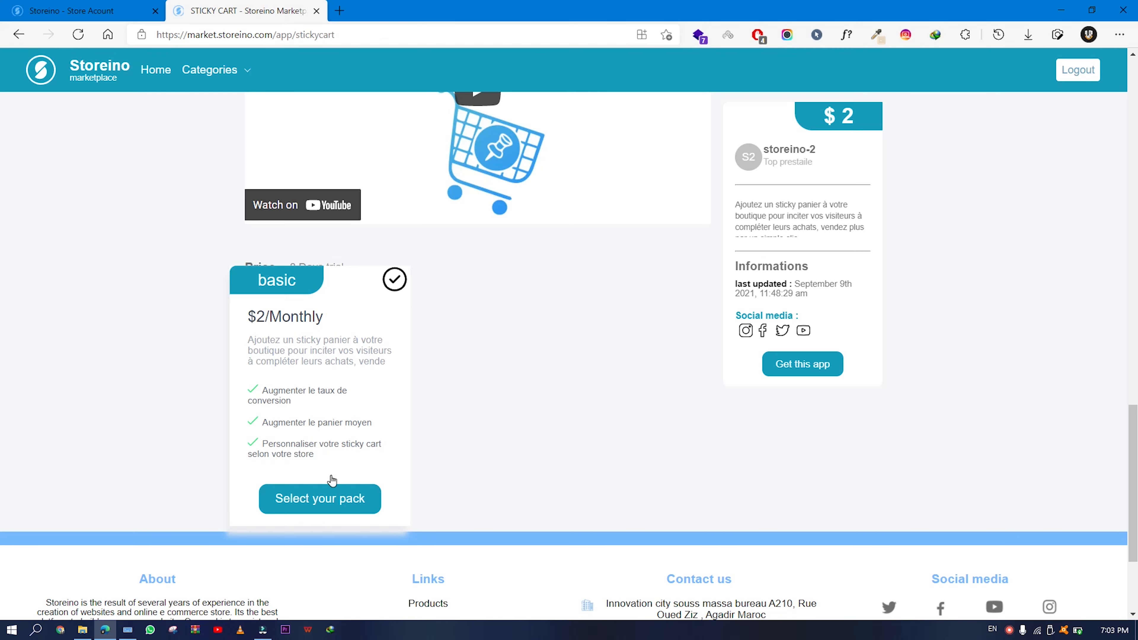
Choose the basic $2/Monthly pack to bring up the store selection, and cancel it.
click(336, 501)
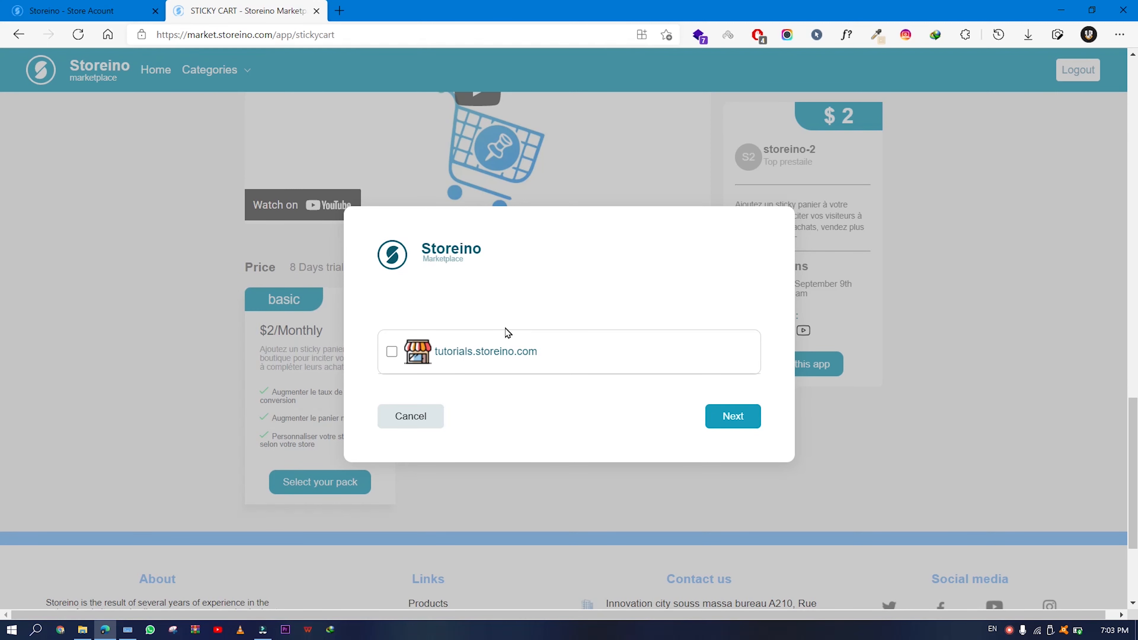
click(424, 408)
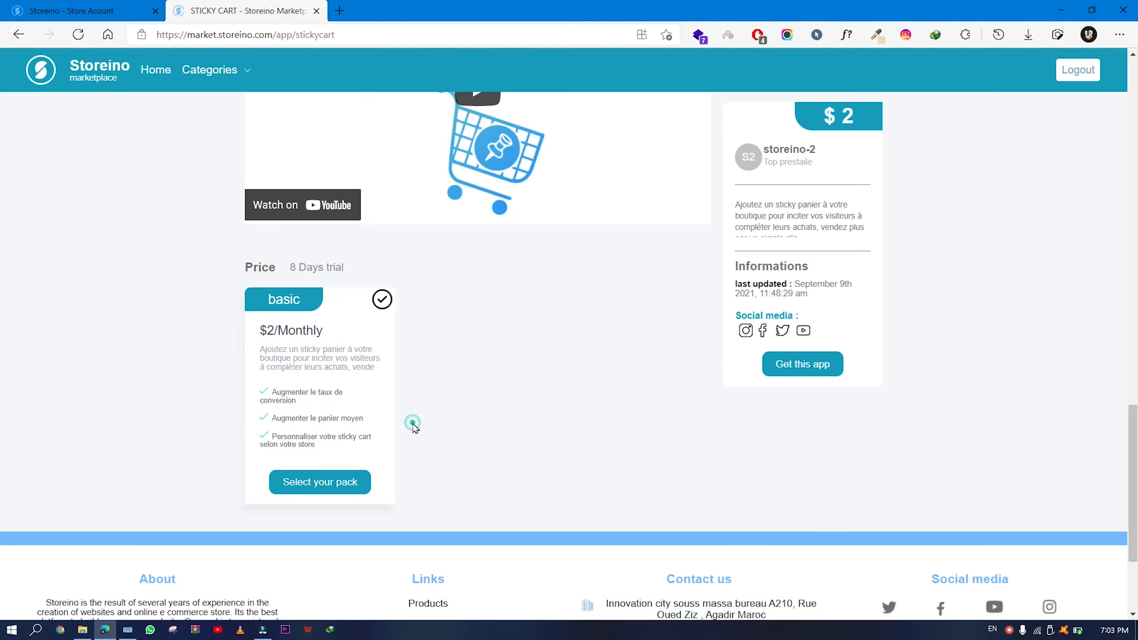
Return to the store account and open the settings of the Sticky Cart application.
click(92, 11)
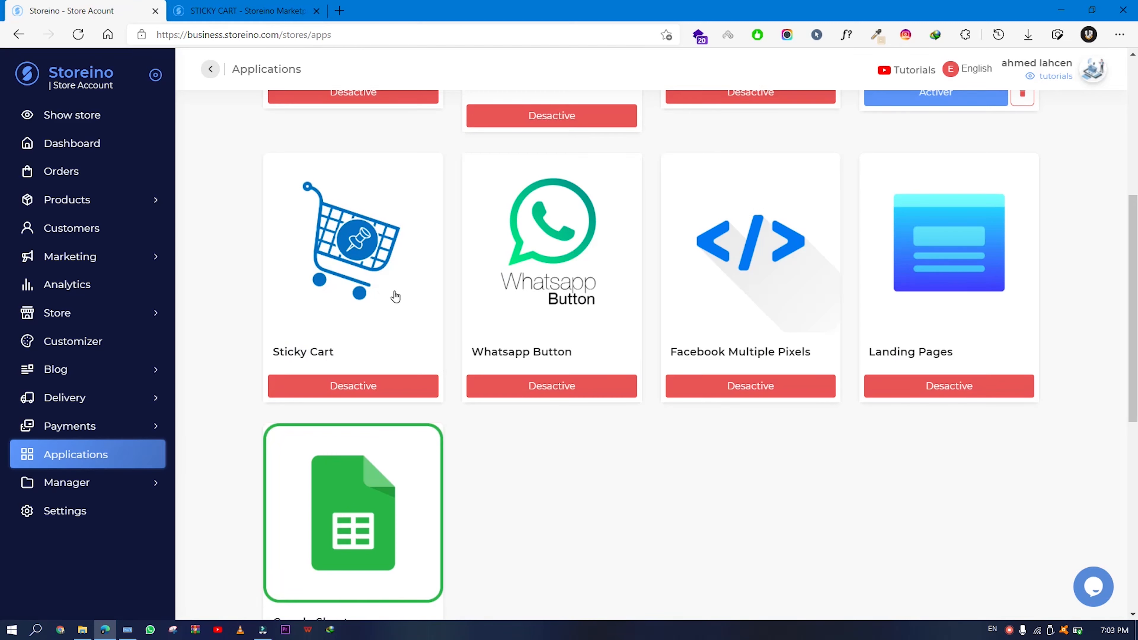
click(352, 236)
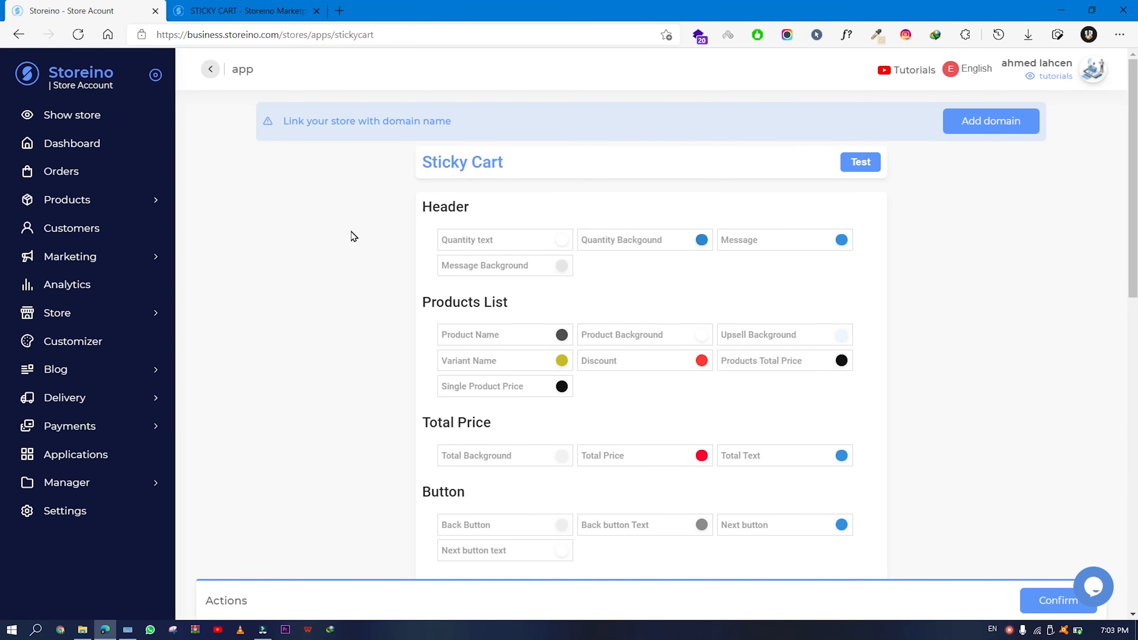
Show the test preview of the sticky cart beside its settings.
click(428, 159)
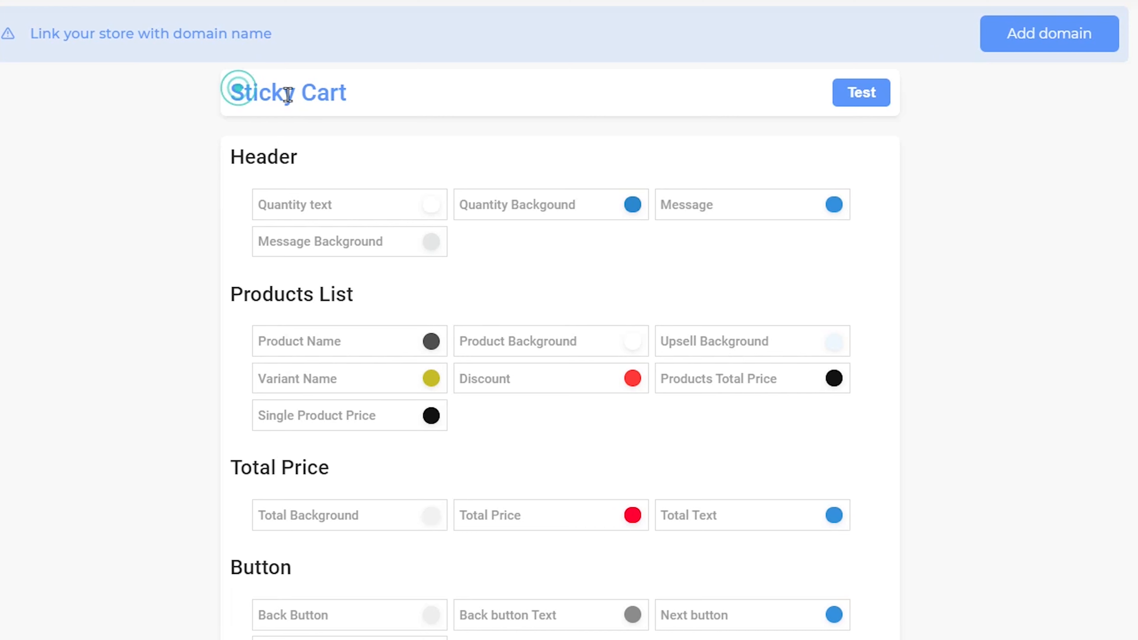
drag(288, 95, 233, 100)
click(339, 90)
click(383, 94)
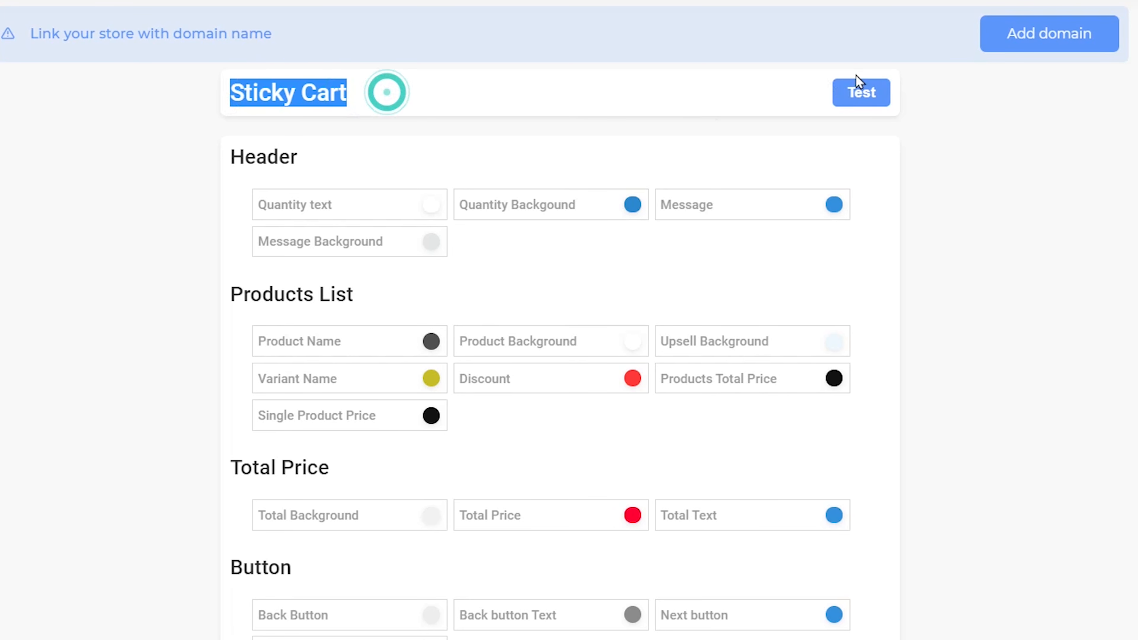
click(724, 95)
click(858, 93)
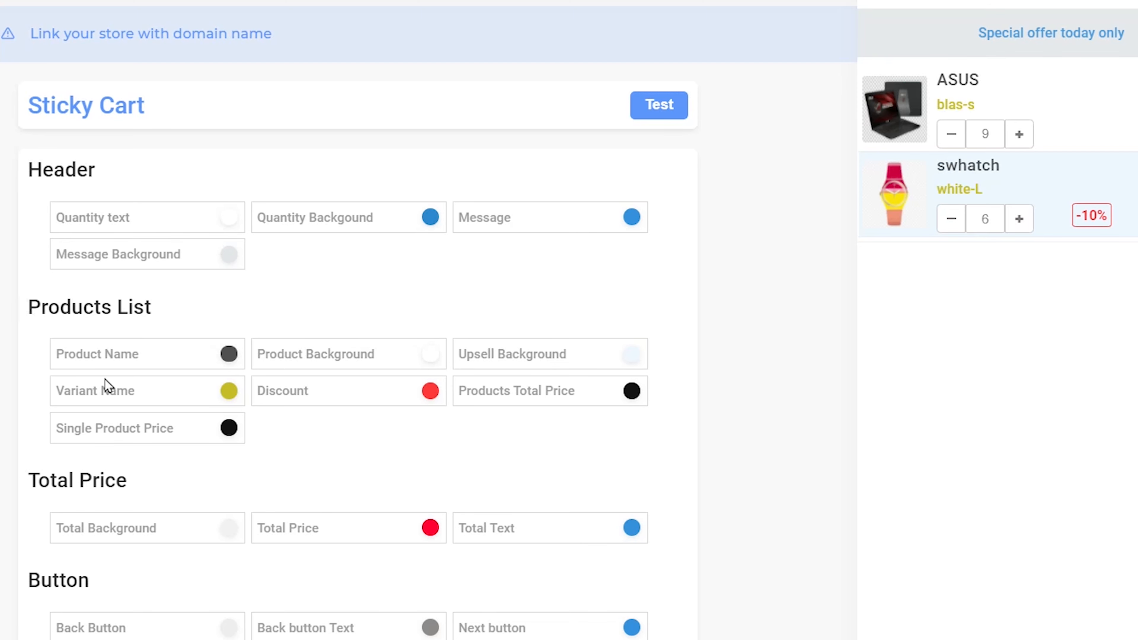
scroll(157, 472, down, 5)
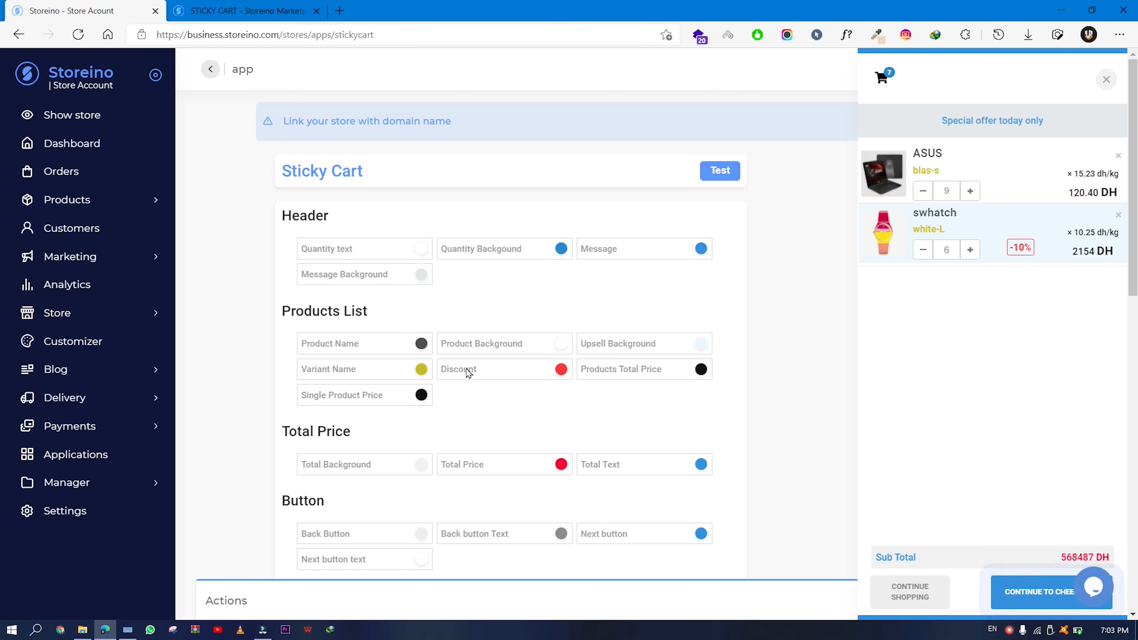
Set the header's quantity text colour to red and its quantity background colour to magenta.
click(421, 249)
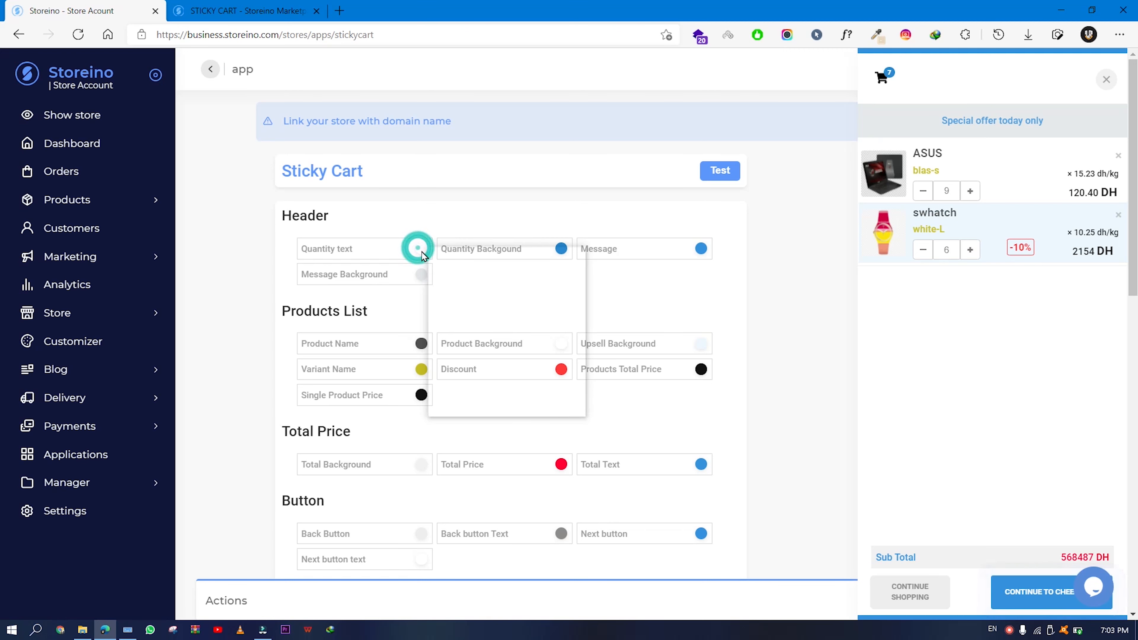
click(583, 253)
click(626, 291)
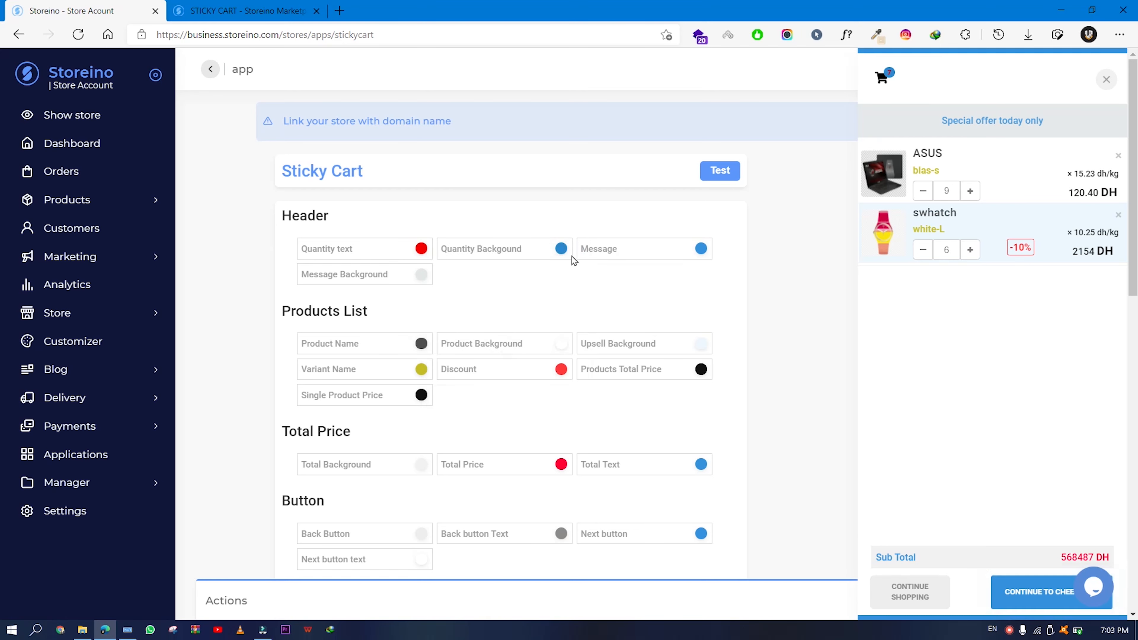
click(558, 246)
click(640, 356)
drag(666, 322, 714, 262)
click(474, 304)
Set the Product Name colour in the products list to red.
click(701, 249)
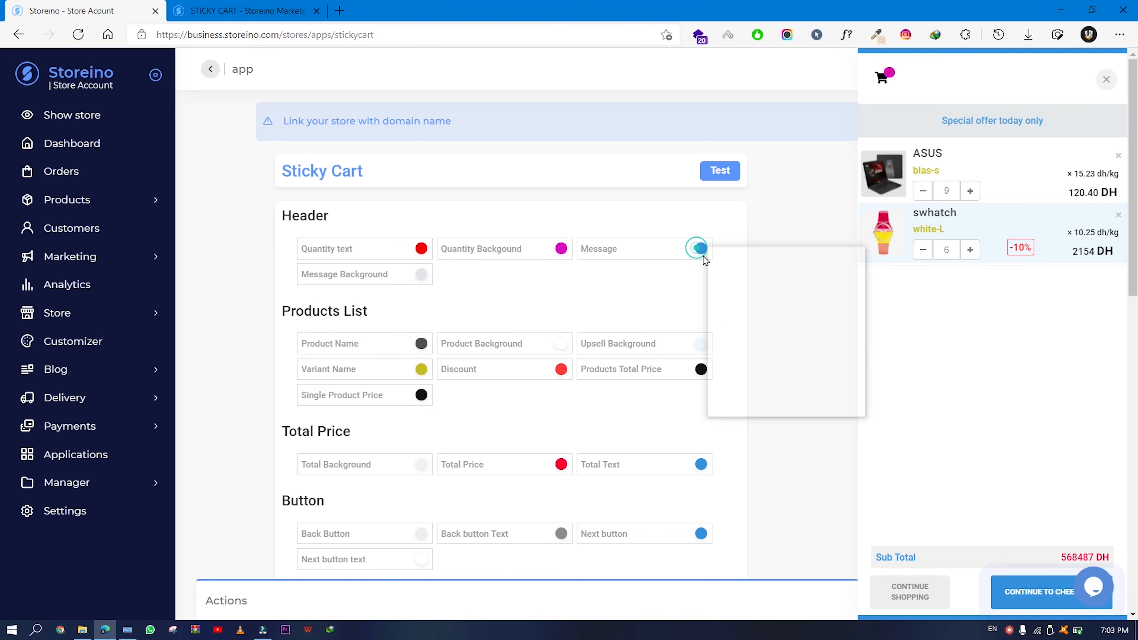
scroll(421, 269, down, 2)
click(421, 257)
click(583, 259)
click(643, 238)
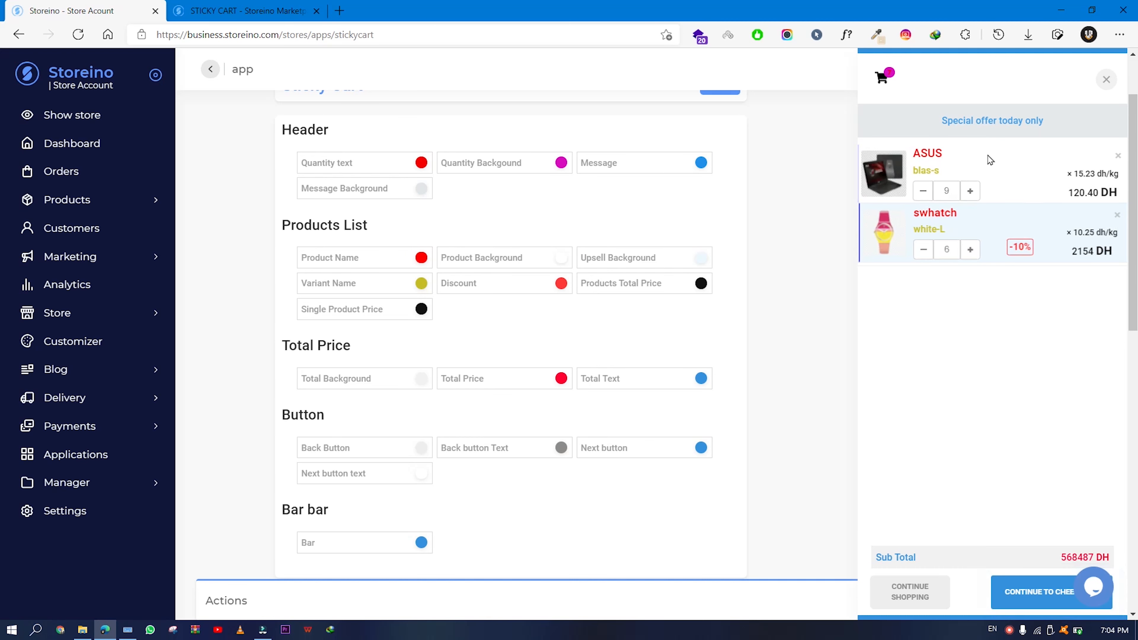
Examine the cart texts for the message, total price, back button and next button.
scroll(345, 299, down, 2)
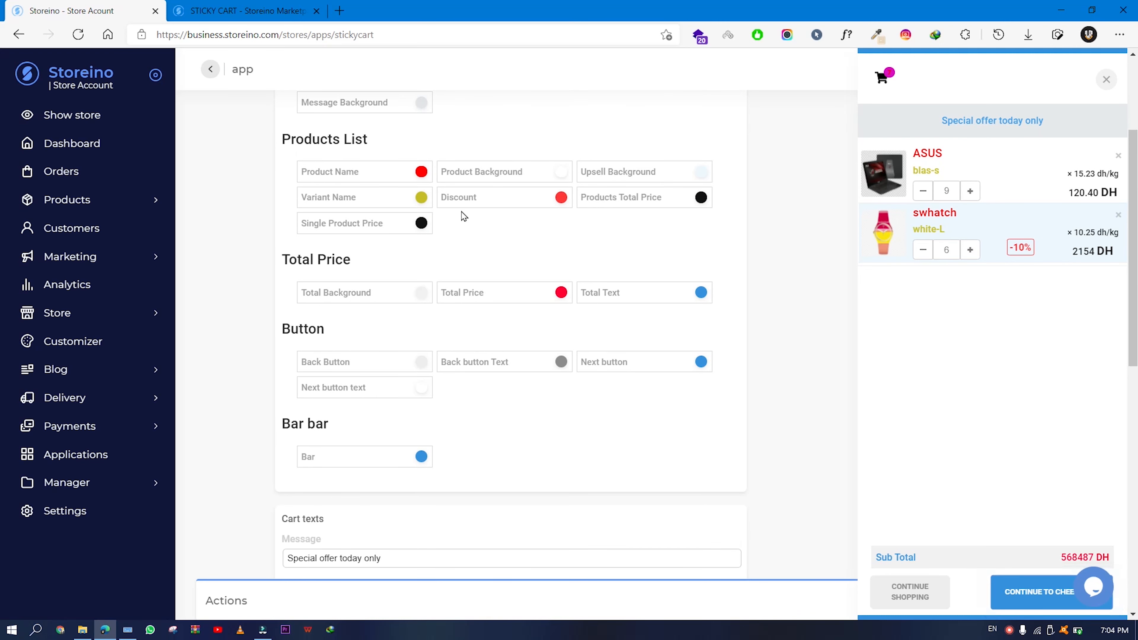
scroll(464, 218, down, 8)
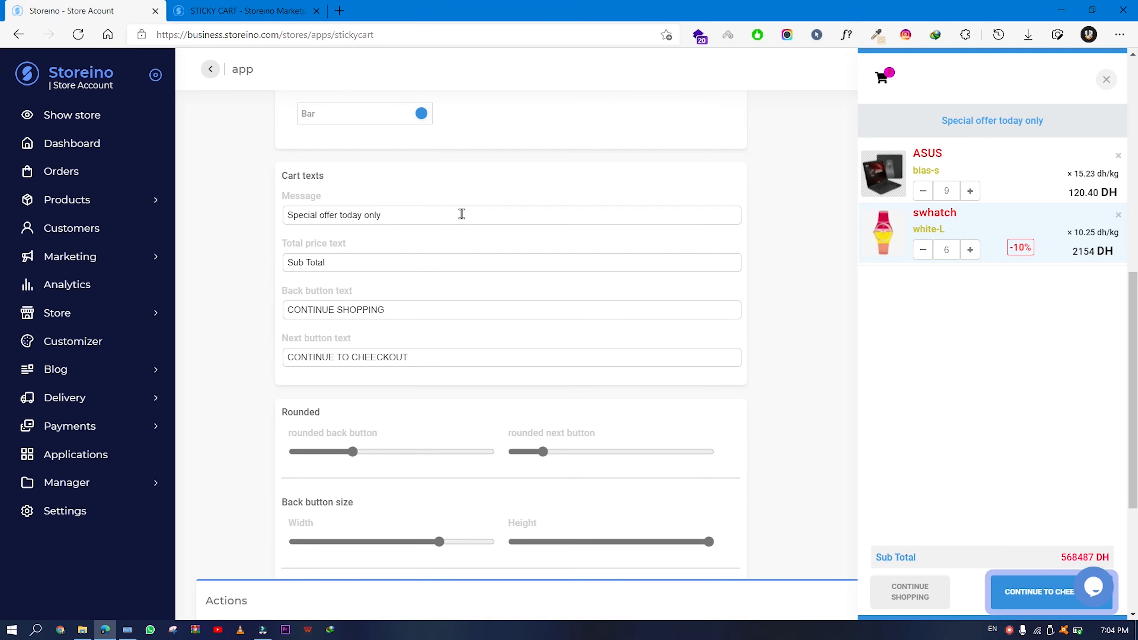
drag(282, 177, 324, 176)
click(333, 176)
drag(943, 120, 1054, 124)
click(1046, 126)
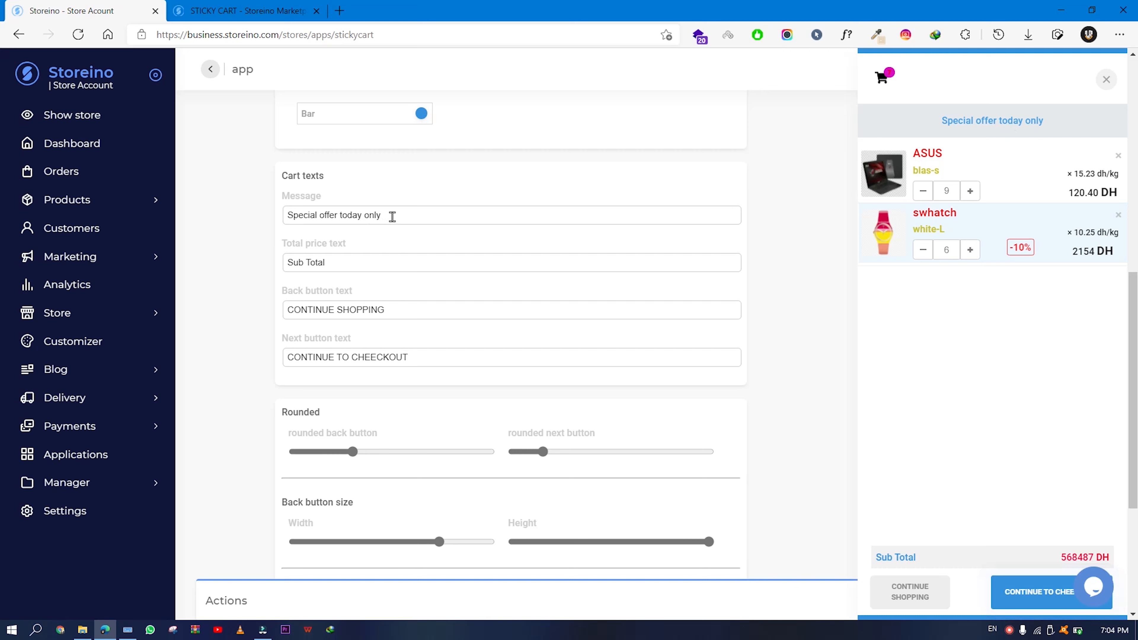
drag(391, 216, 267, 224)
drag(332, 265, 254, 271)
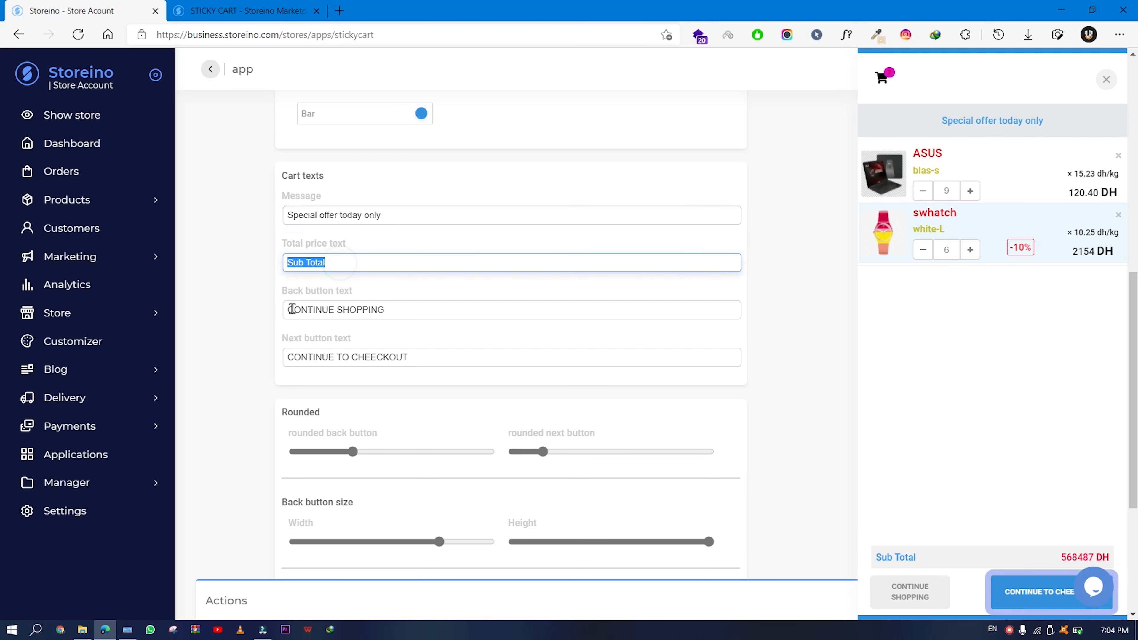
drag(396, 311, 261, 306)
drag(426, 361, 252, 364)
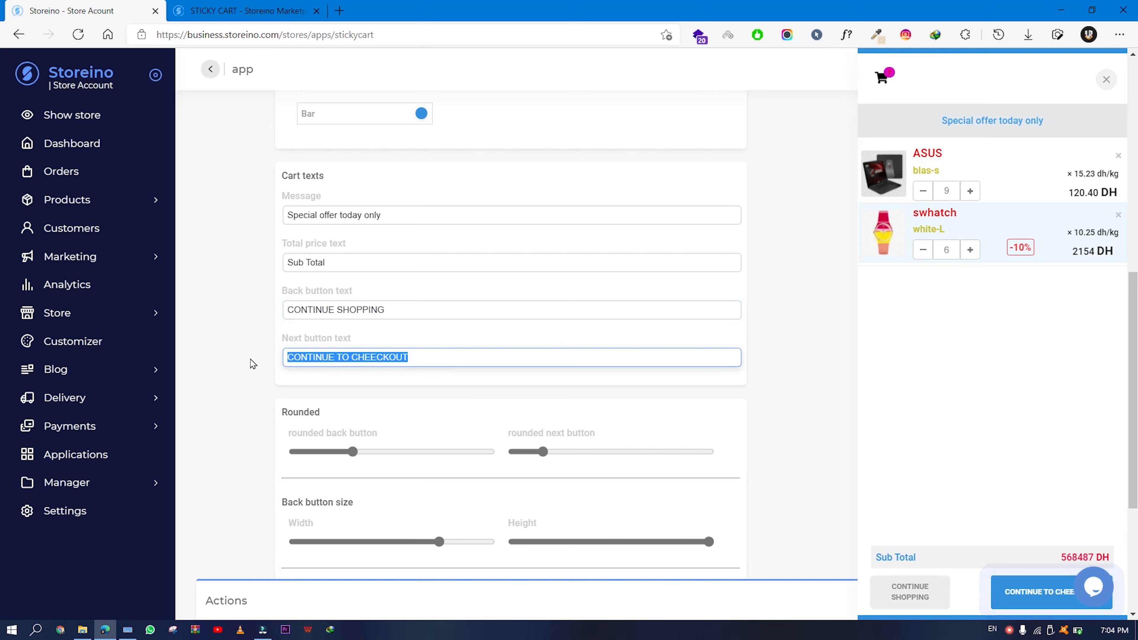
Shorten the next button text to "CHEECKOUT" and the back button text to "CONTINUE".
click(387, 325)
drag(354, 361, 272, 366)
key(BackSpace)
click(338, 312)
key(shift+End)
key(BackSpace)
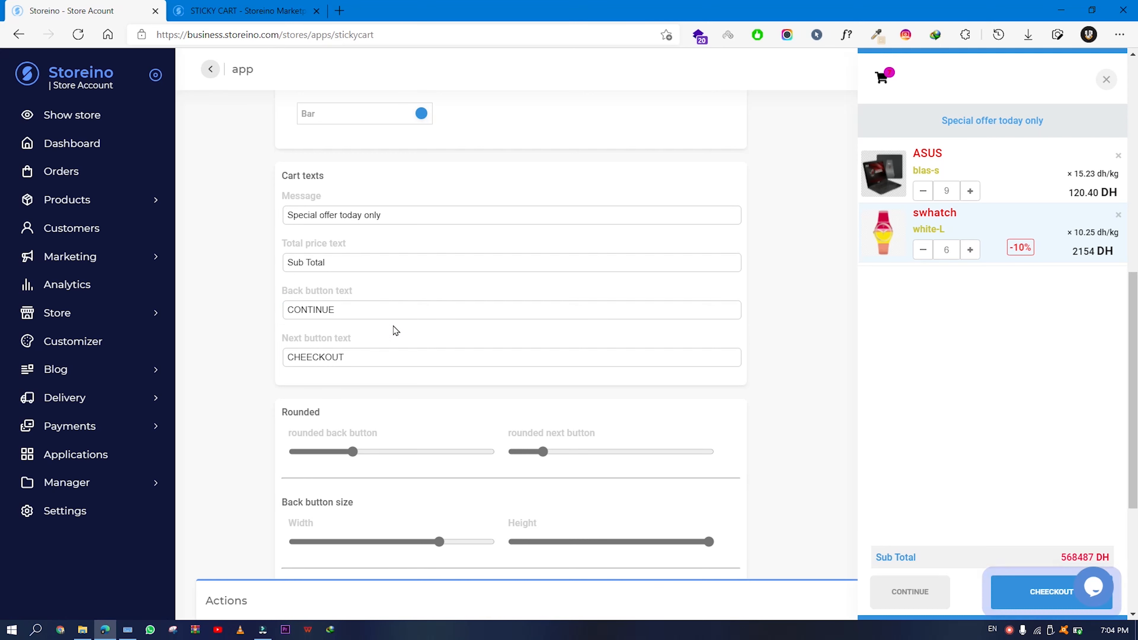
Increase the back button's rounding to about 70% of its range and the next button's rounding to the maximum.
scroll(395, 331, down, 2)
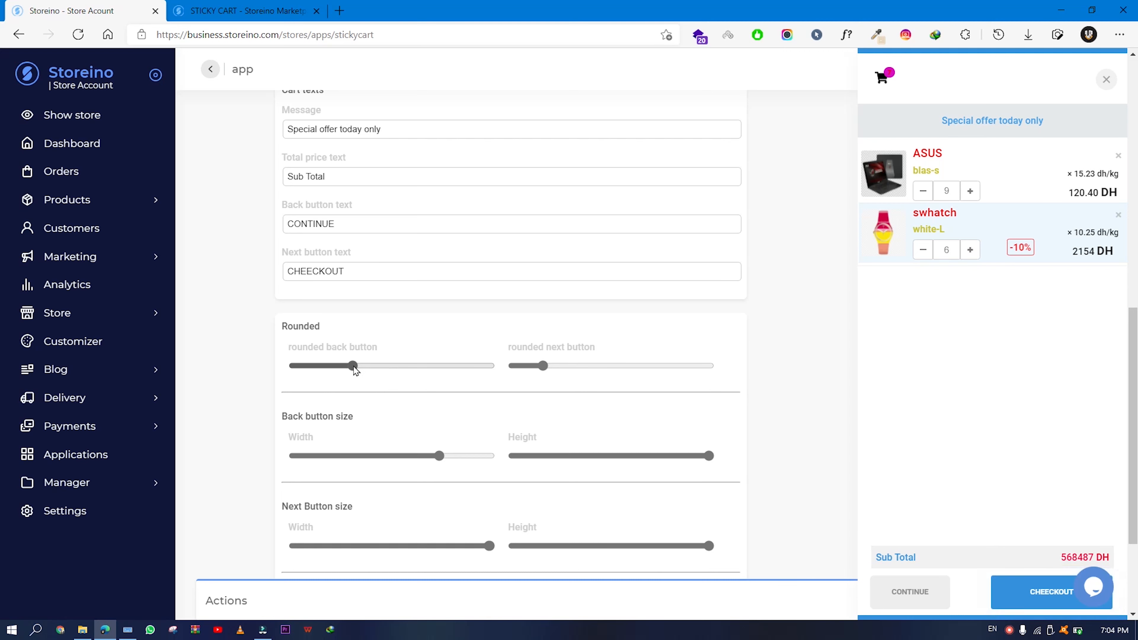
drag(354, 366, 432, 377)
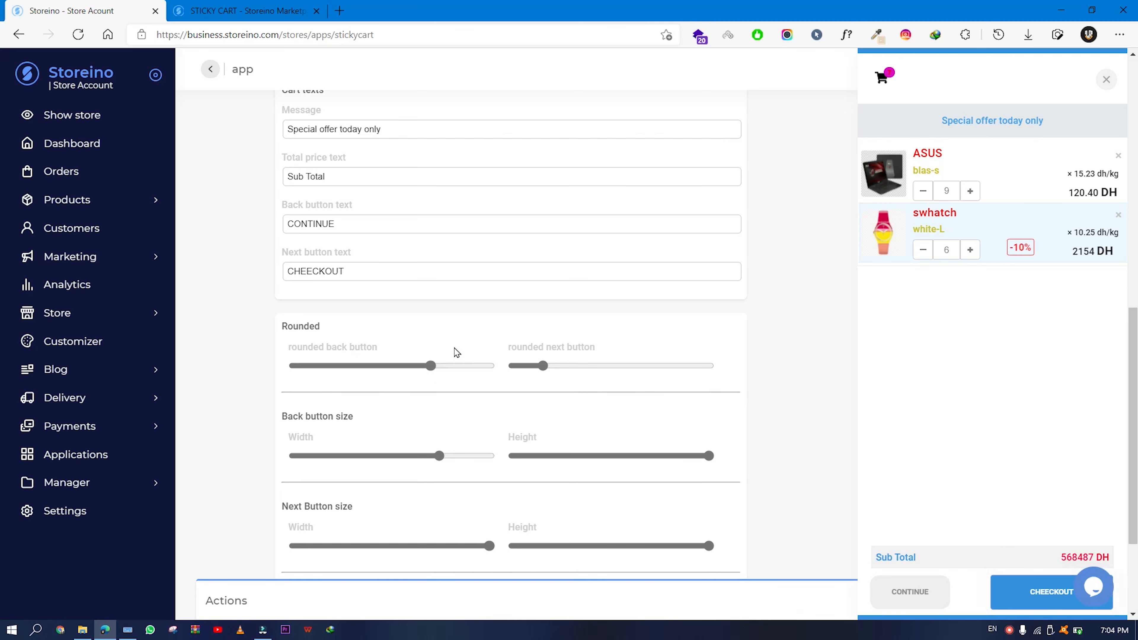
drag(543, 366, 579, 371)
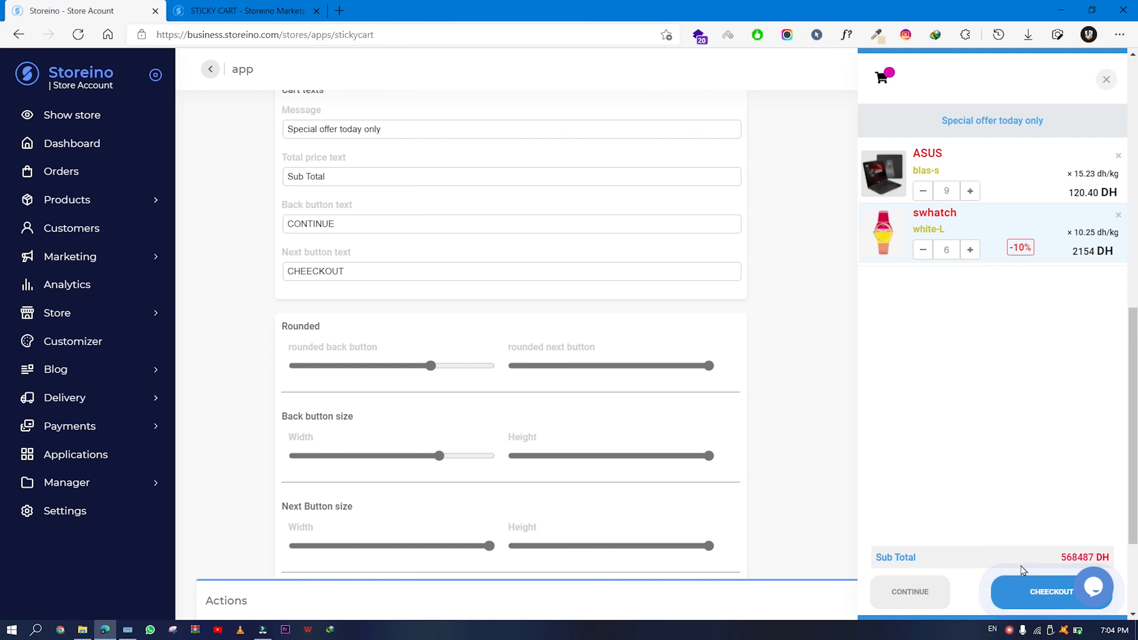
Reduce the back button's width to about 45% and height to about 80% of range, and the next button's width to about 65%.
scroll(1022, 570, down, 3)
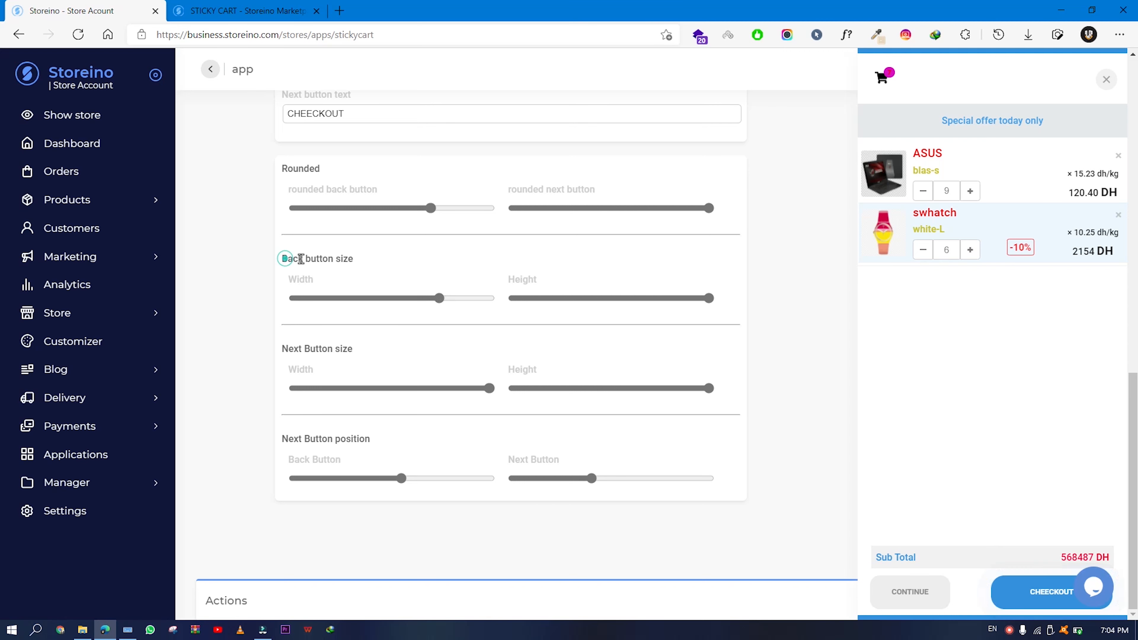
drag(437, 299, 381, 305)
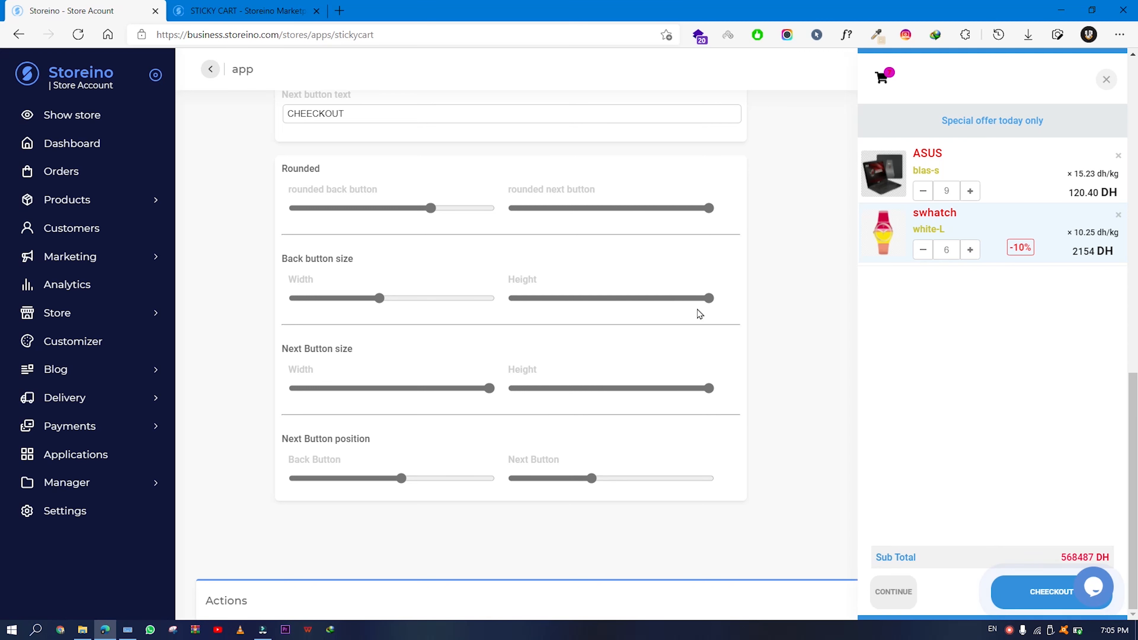
drag(708, 298, 674, 306)
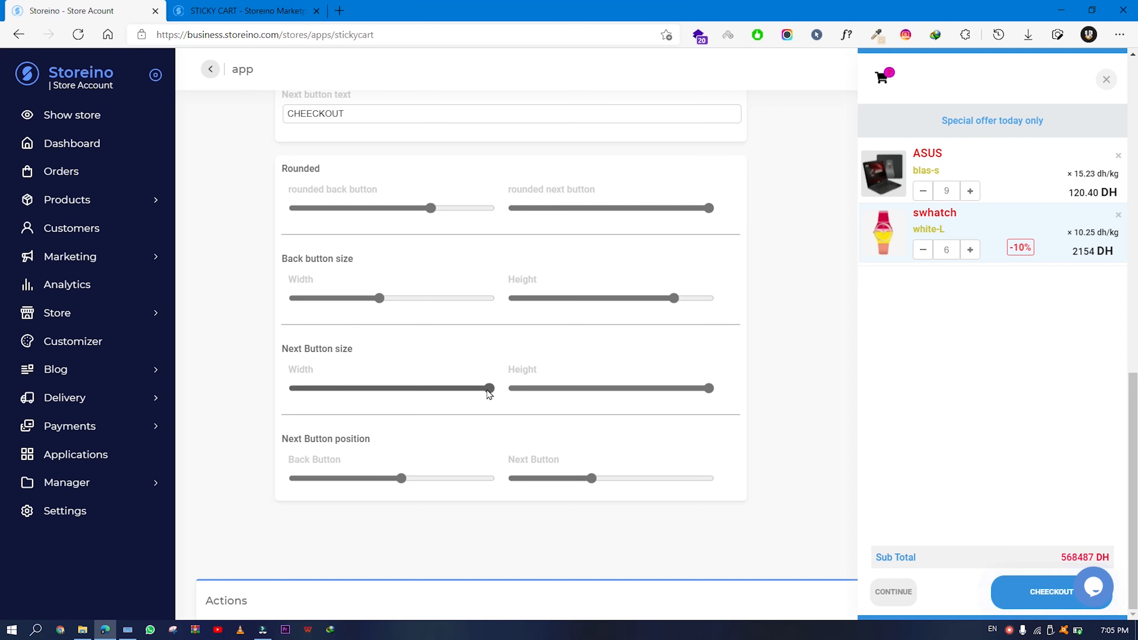
drag(489, 388, 419, 389)
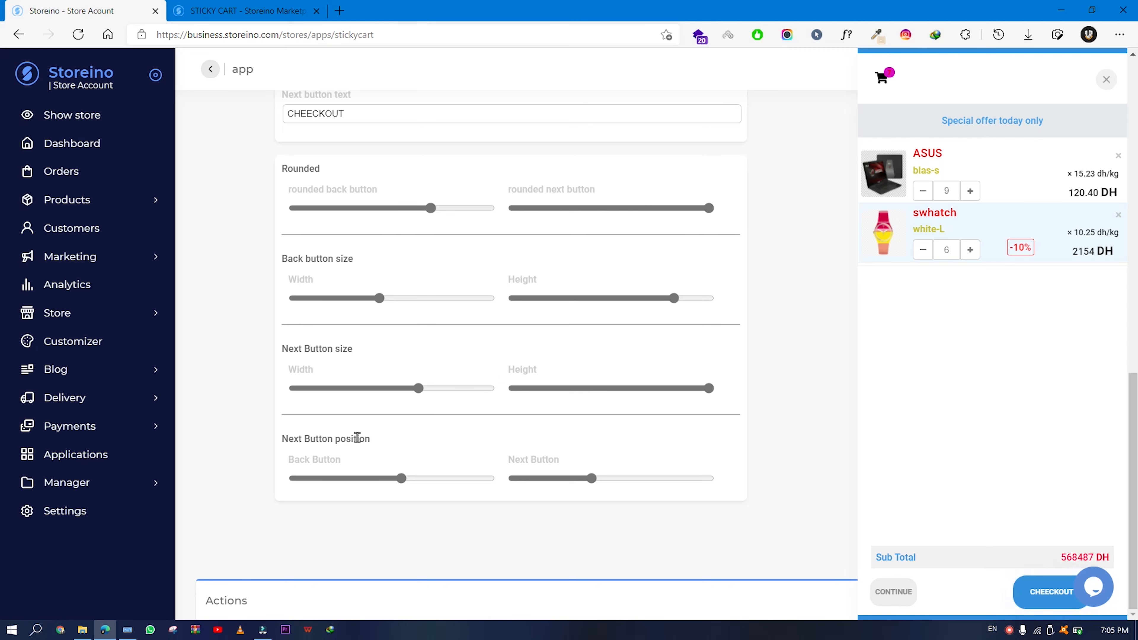
Set the next button's position to the minimum and the back button's position to about the middle of its range.
drag(587, 480, 513, 478)
drag(399, 481, 391, 478)
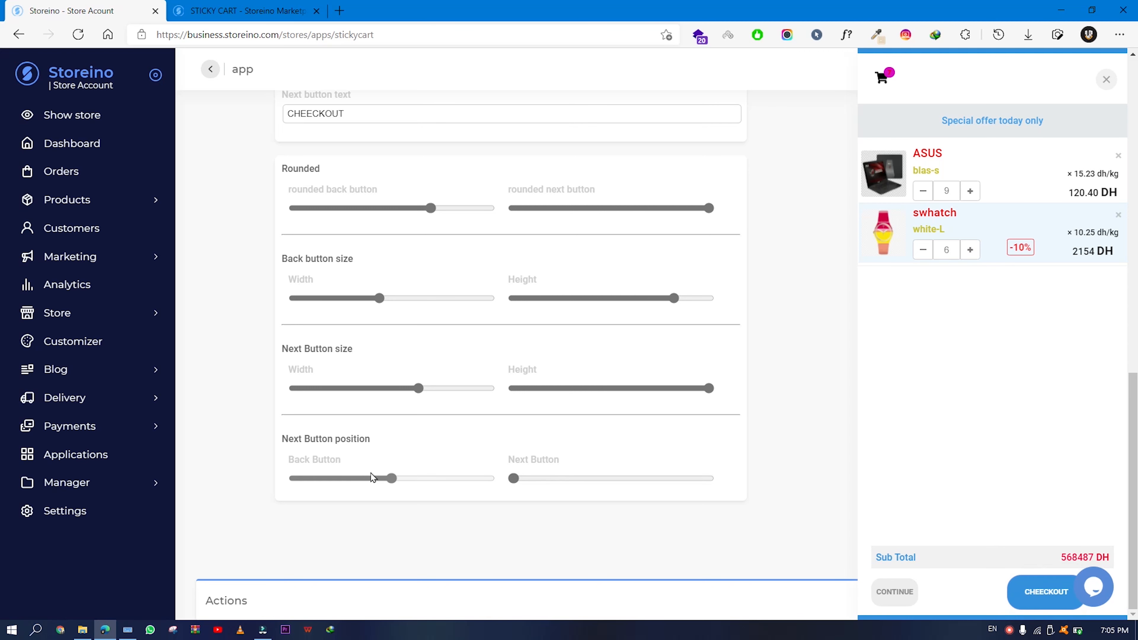
Close the cart preview and save the Sticky Cart settings.
scroll(509, 440, up, 6)
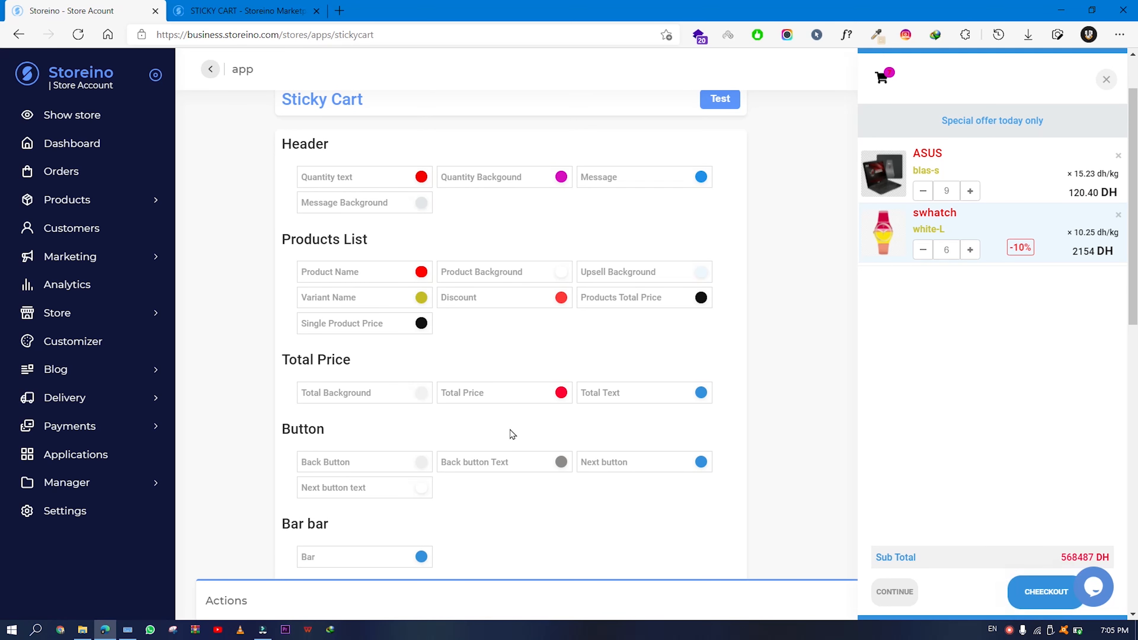
scroll(513, 434, down, 5)
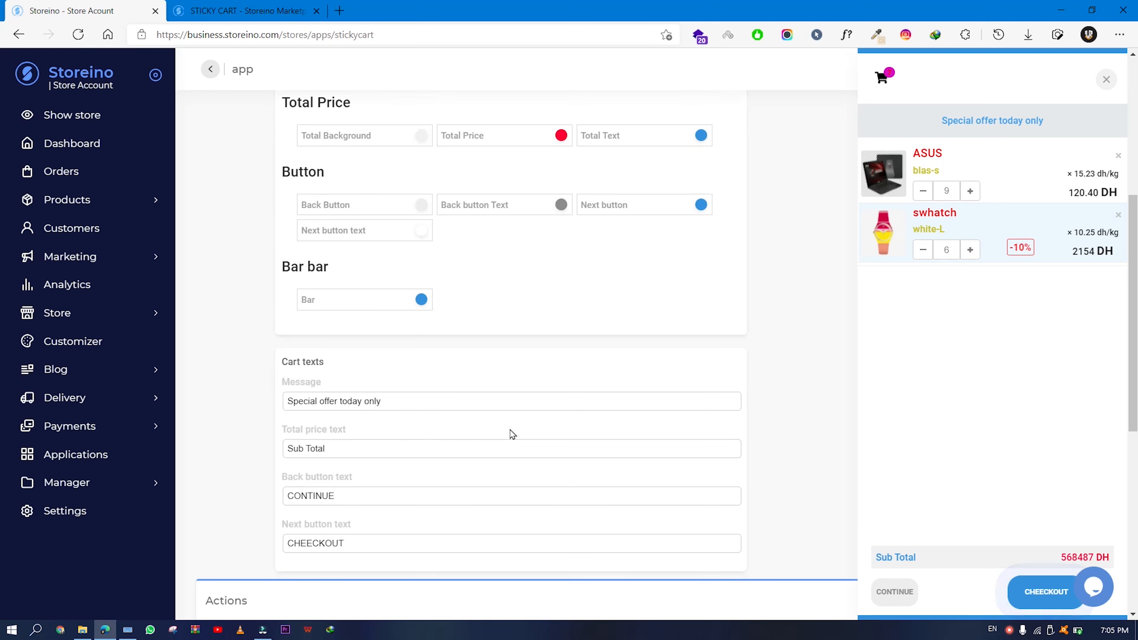
scroll(513, 435, down, 2)
scroll(325, 358, up, 5)
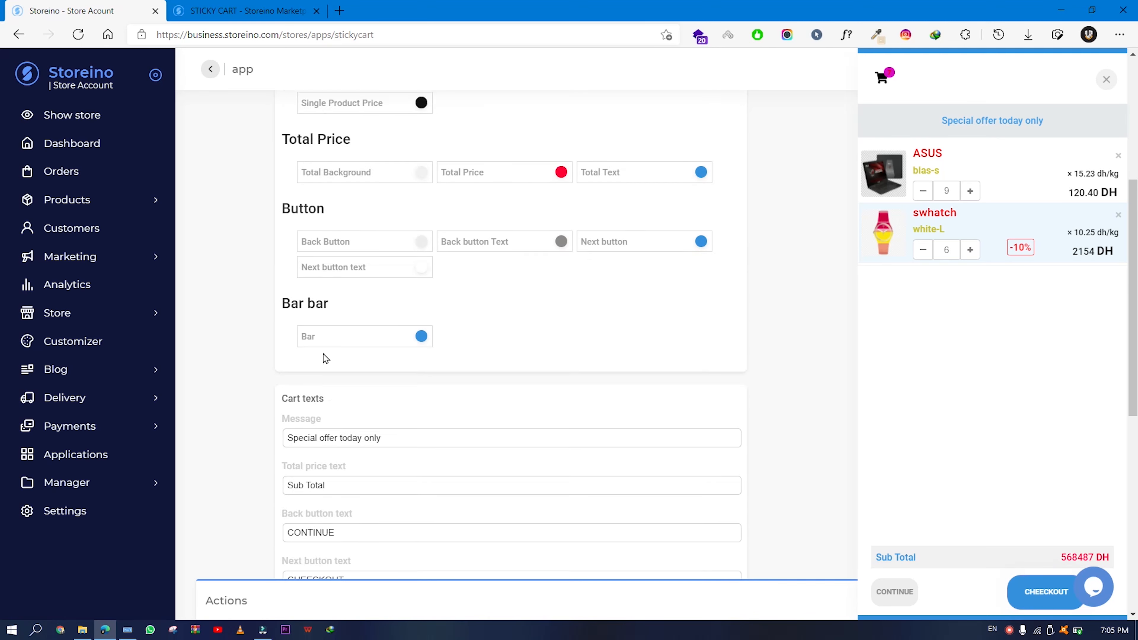
scroll(358, 308, down, 5)
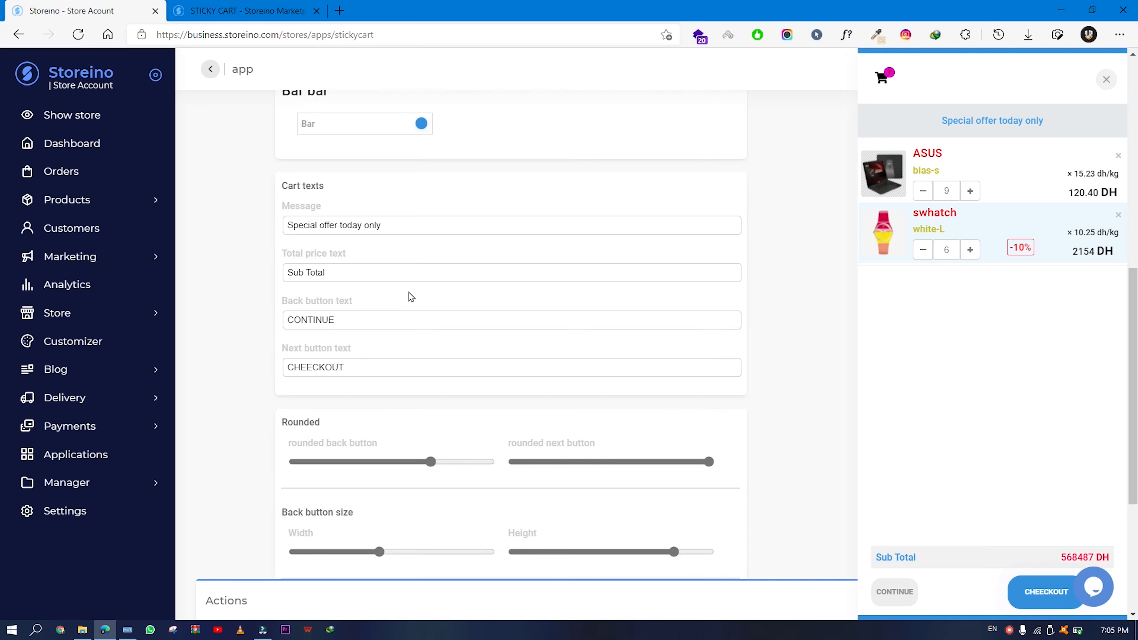
scroll(409, 295, down, 4)
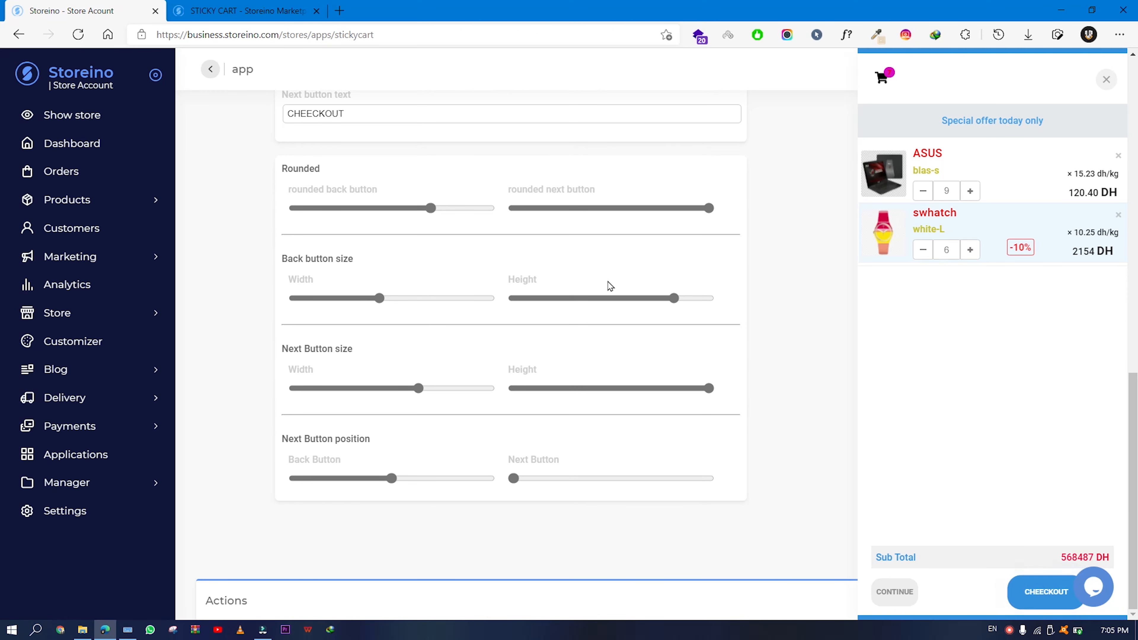
click(1106, 82)
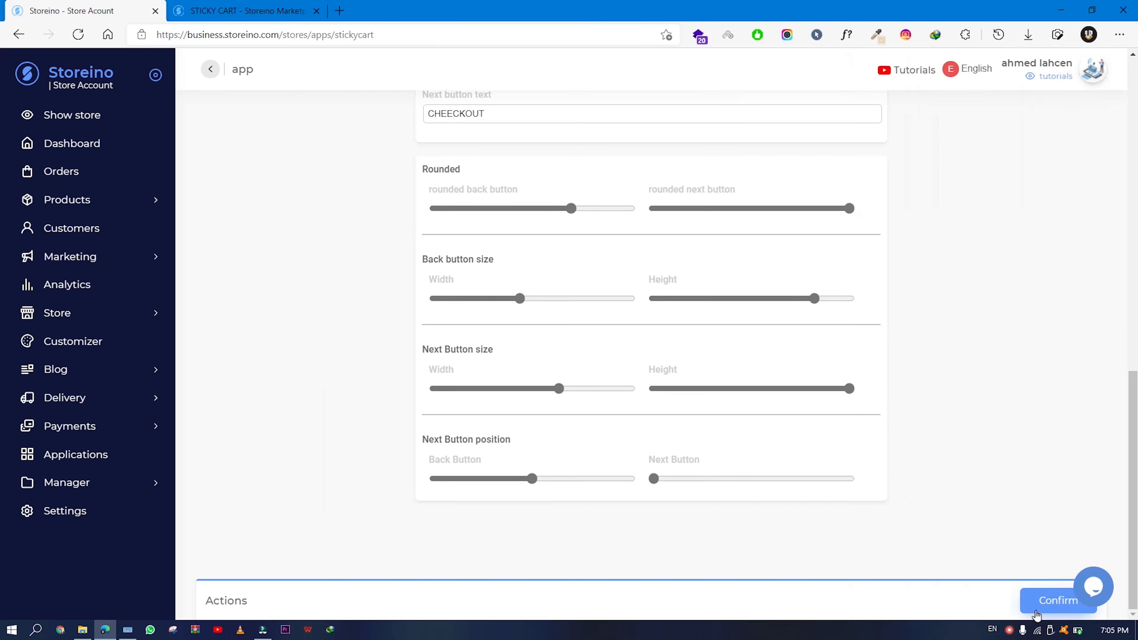
click(1036, 608)
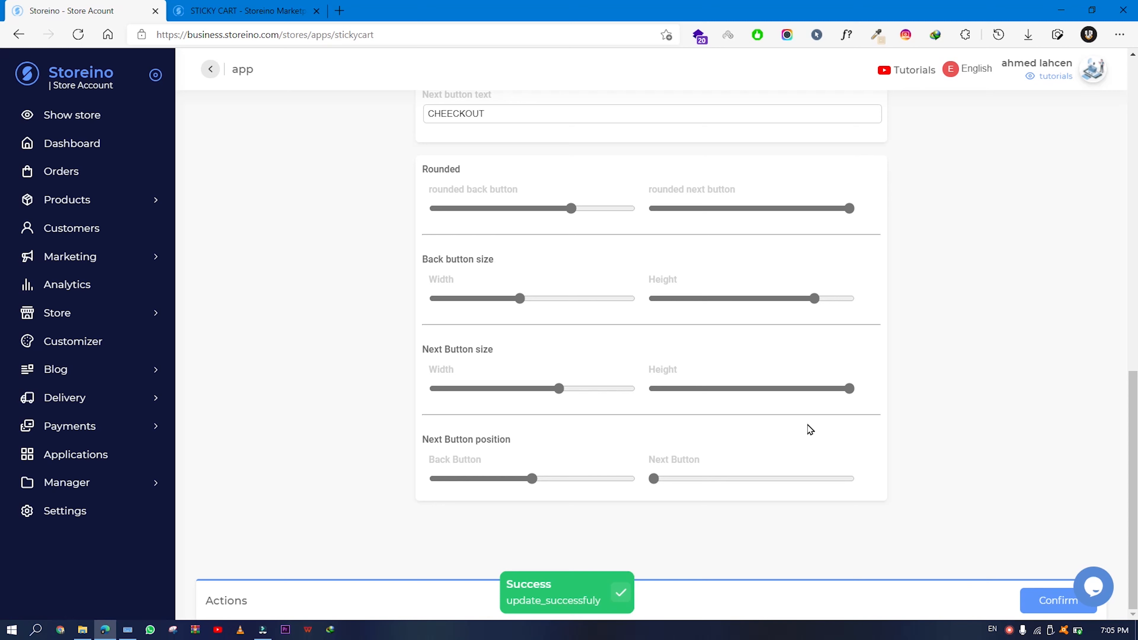
Add the Iphone 11 pro red to the cart in the live store and proceed to checkout.
click(86, 119)
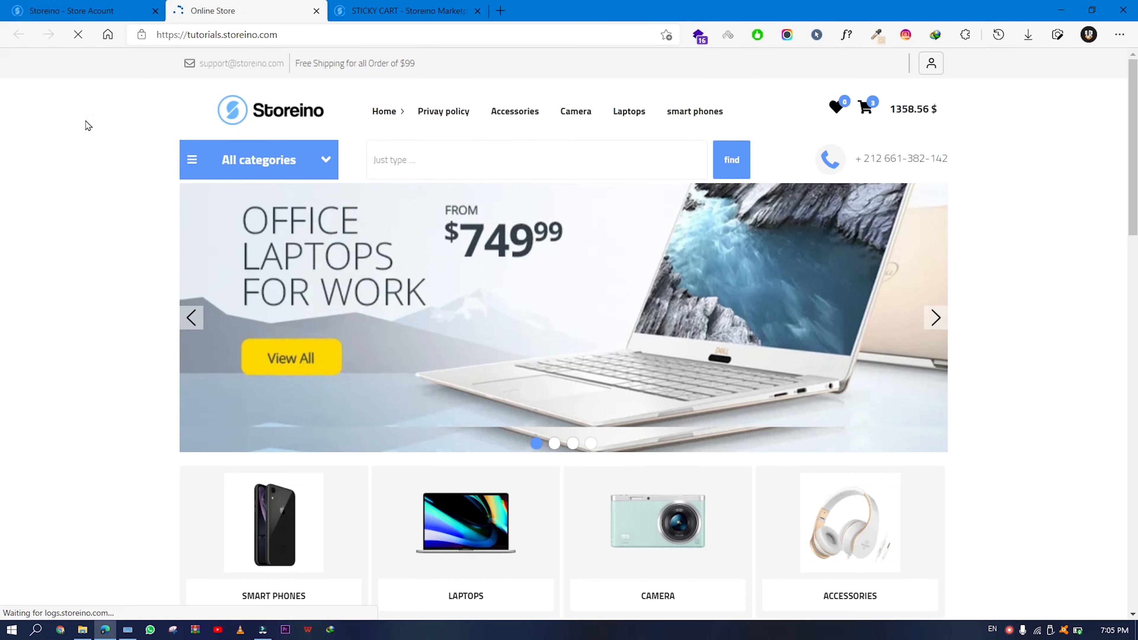
scroll(295, 161, down, 3)
scroll(296, 162, down, 10)
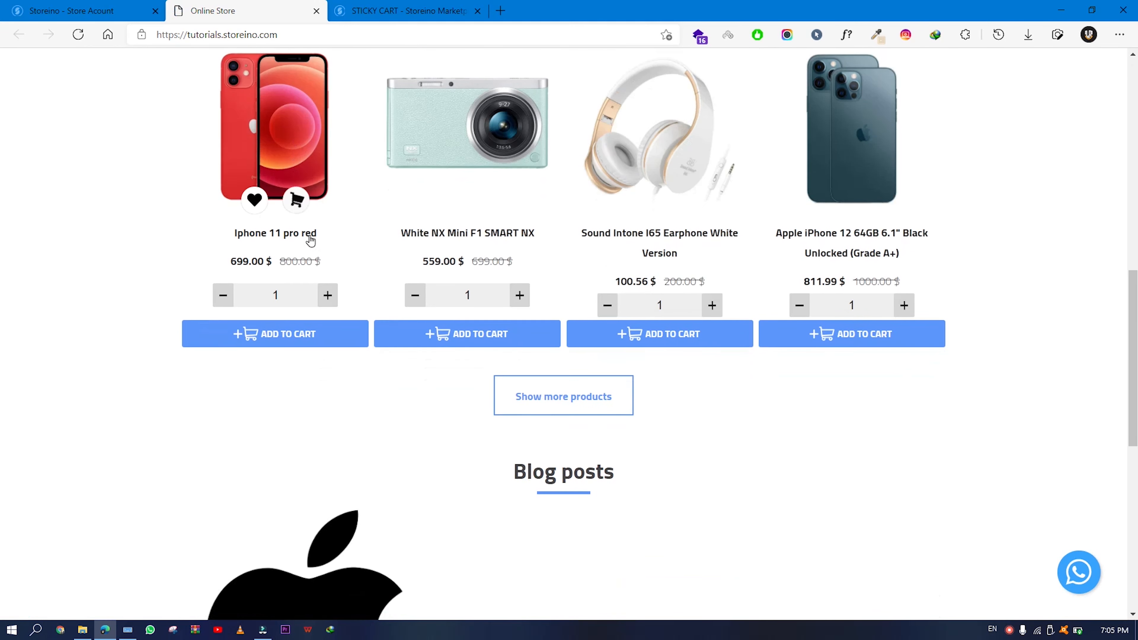
click(280, 342)
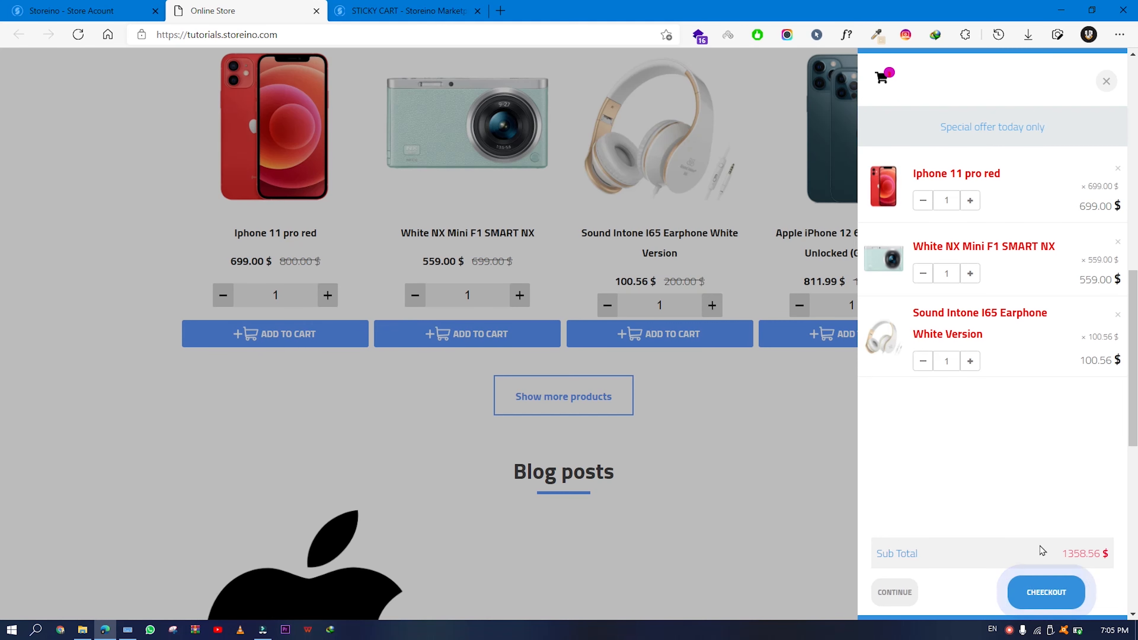
click(1054, 601)
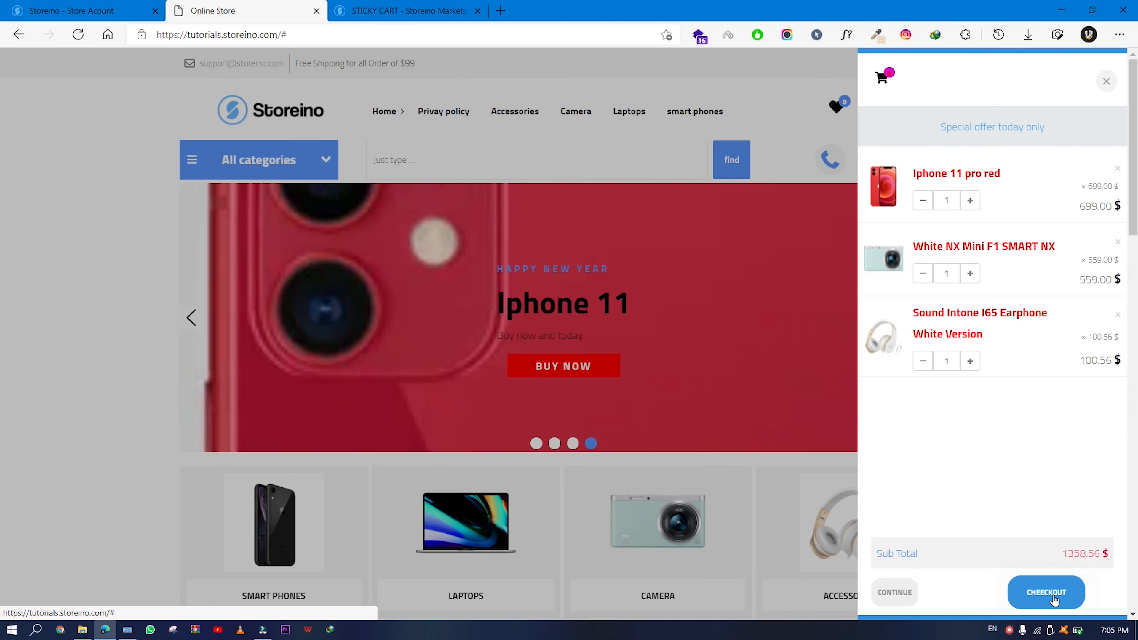